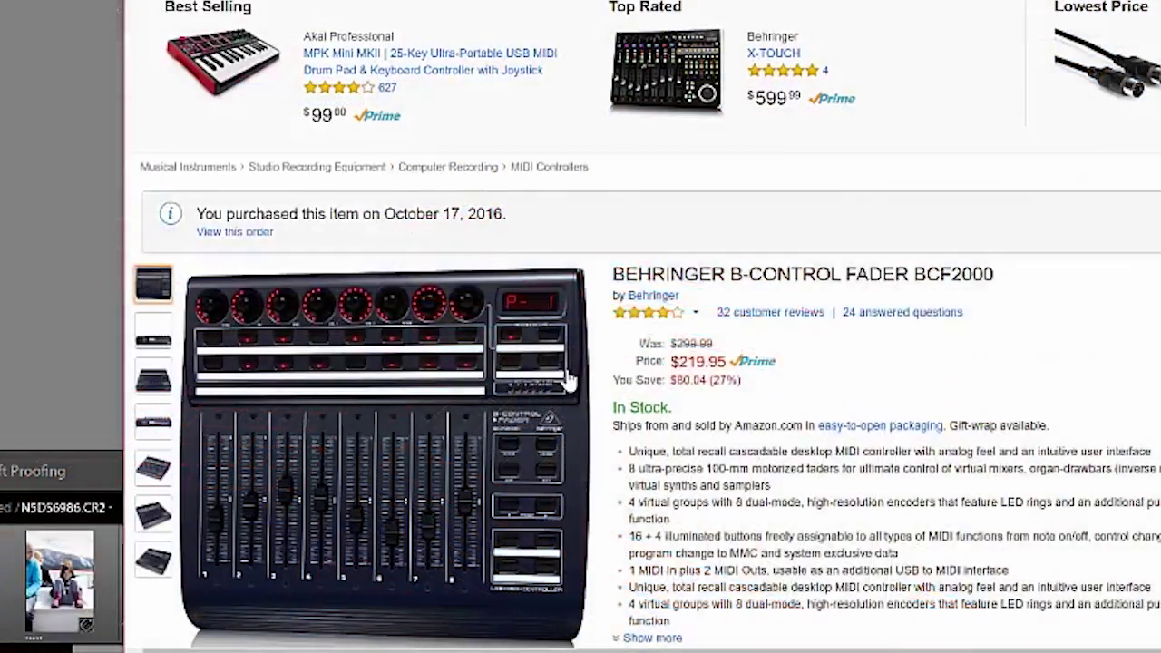
Review the Behringer B-Control Fader BCF2000 listing on Amazon
mouse_move(568, 381)
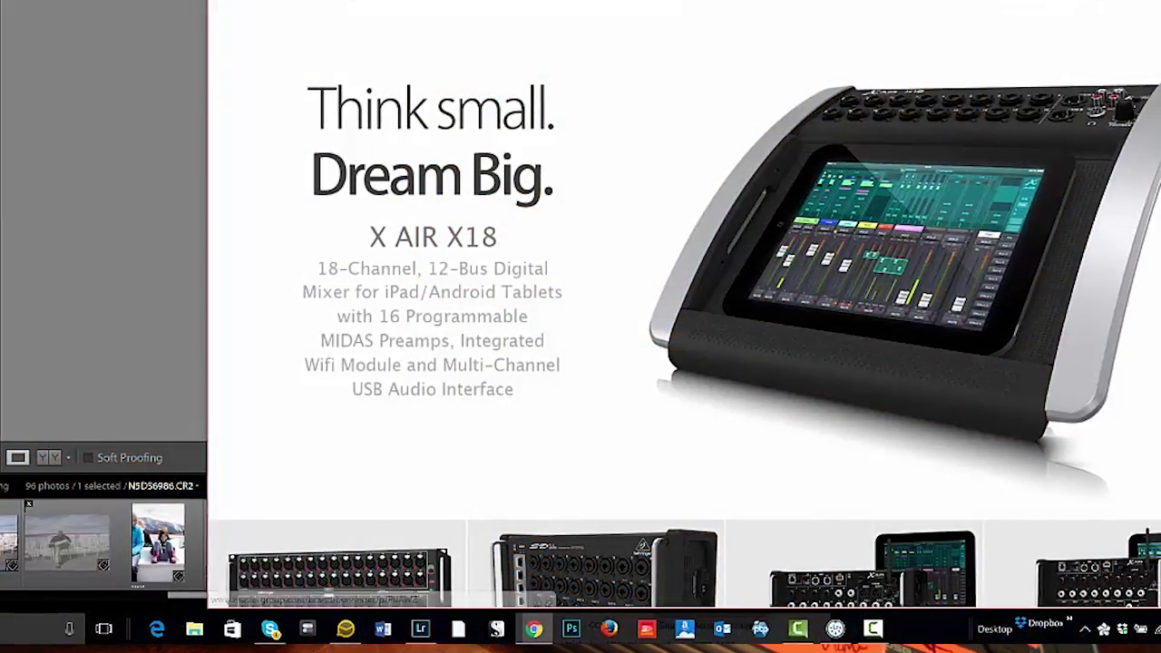
Search Behringer's Downloads for bcf2000, then open the latest MIDI2LR release page
click(894, 80)
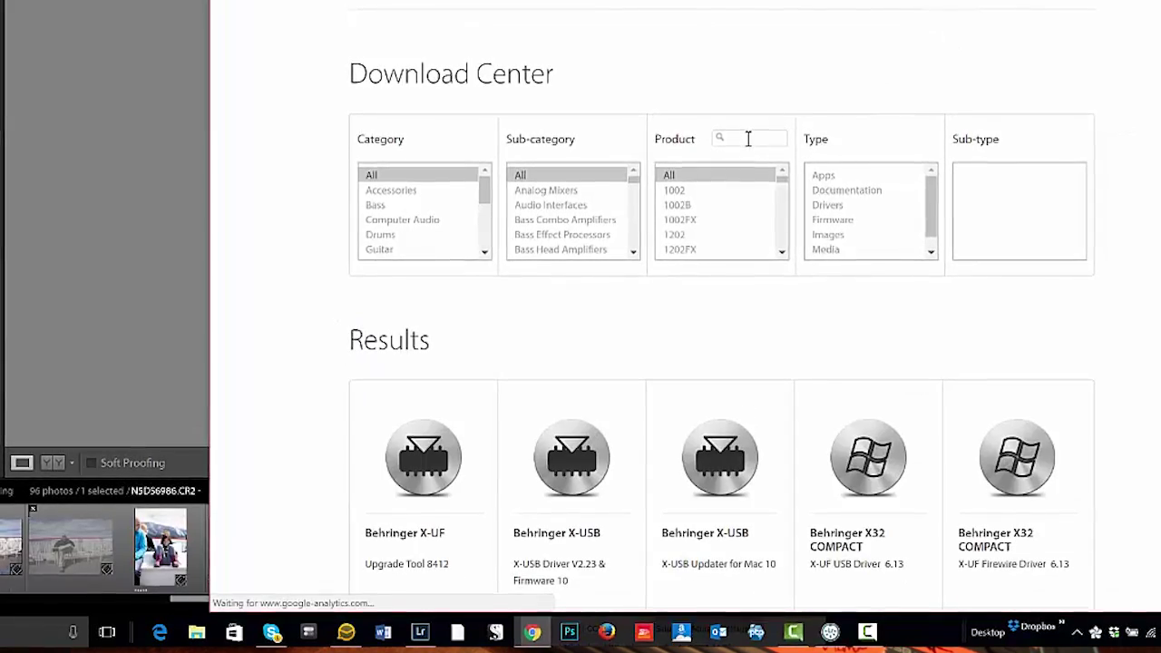
click(747, 138)
text(bcf2000)
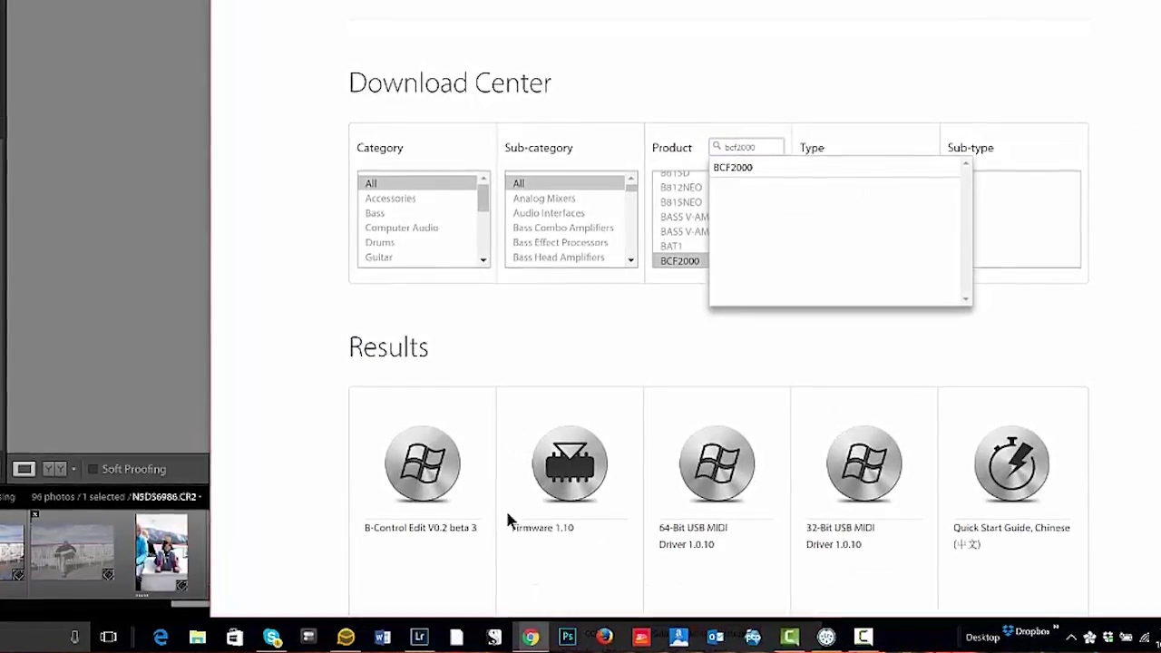
scroll(526, 557, down, 3)
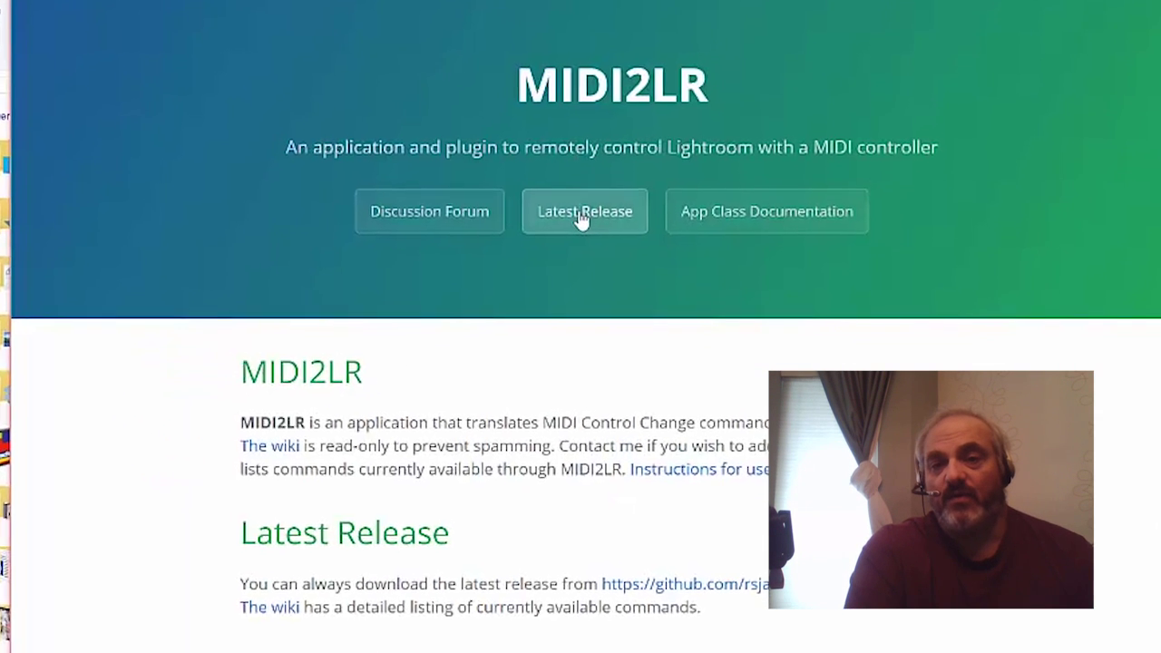
click(581, 217)
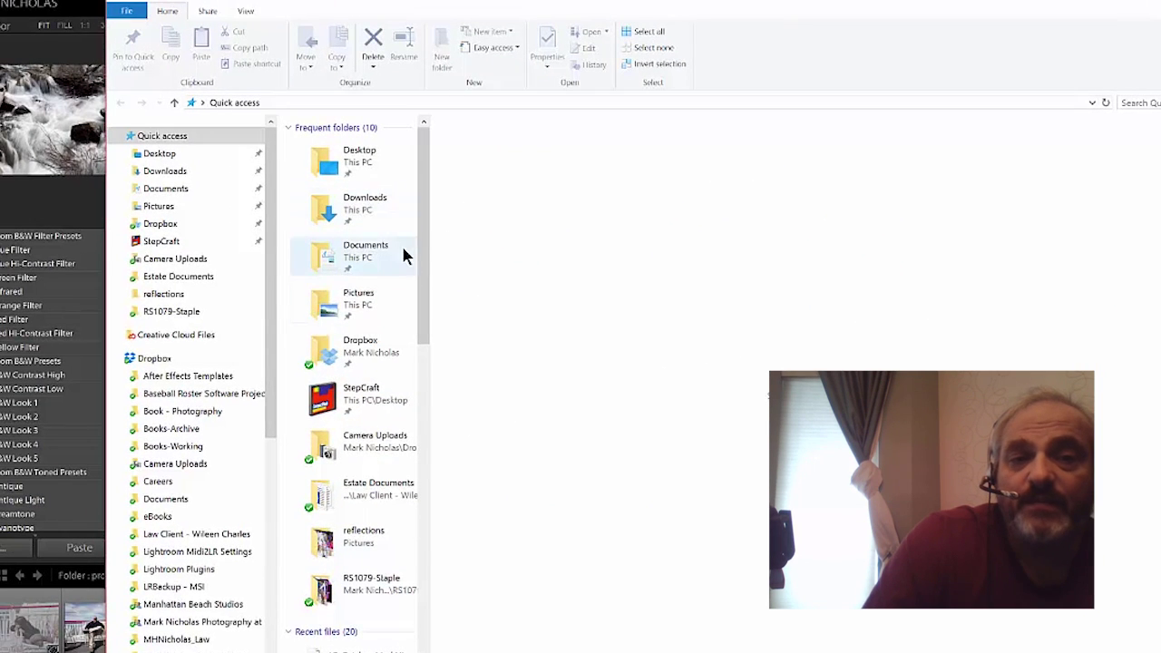
Open Dropbox > Lightroom Plugins > Controller_Settings to find the MIDI2LR plugin files
drag(425, 232, 400, 517)
drag(392, 594, 393, 581)
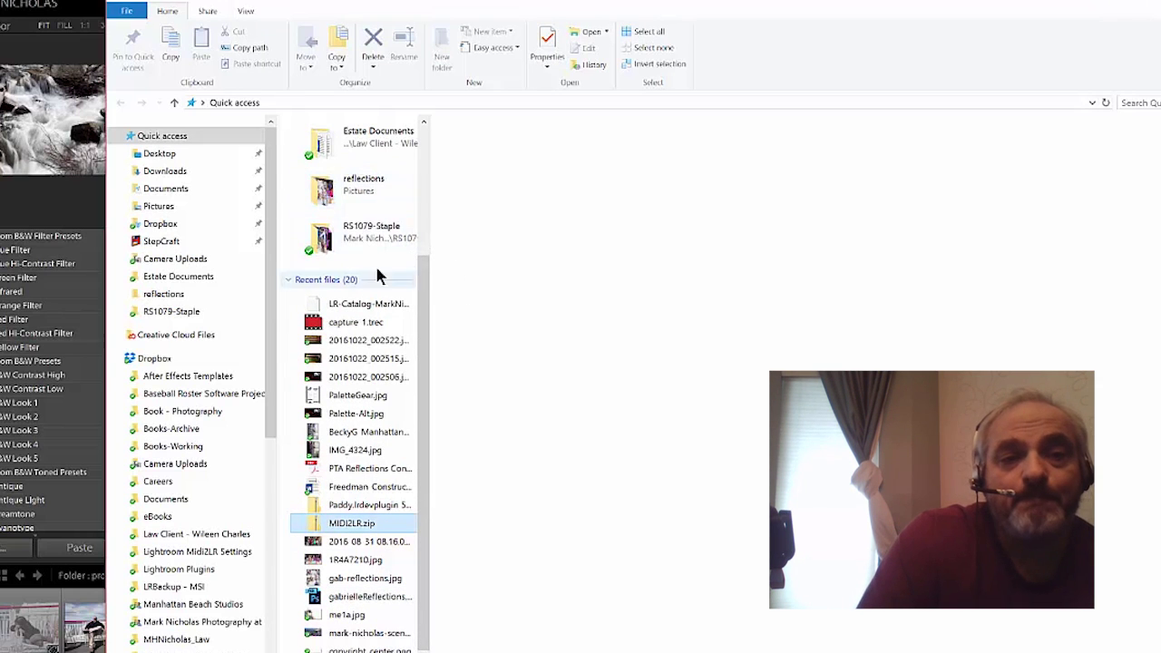
click(158, 224)
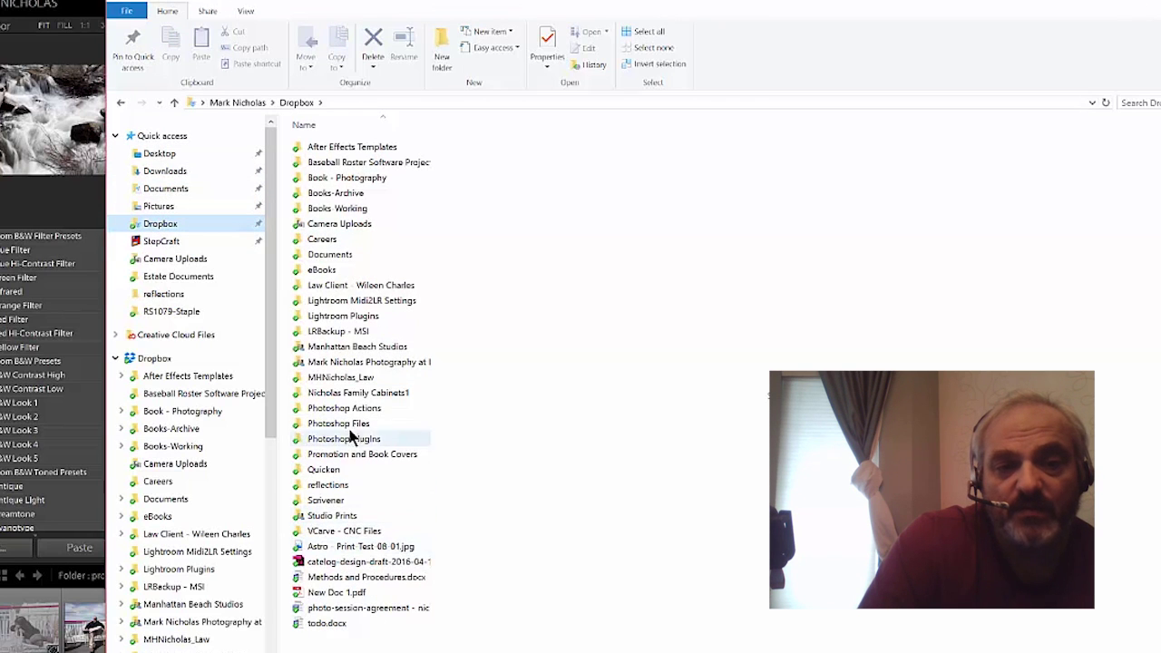
double_click(361, 316)
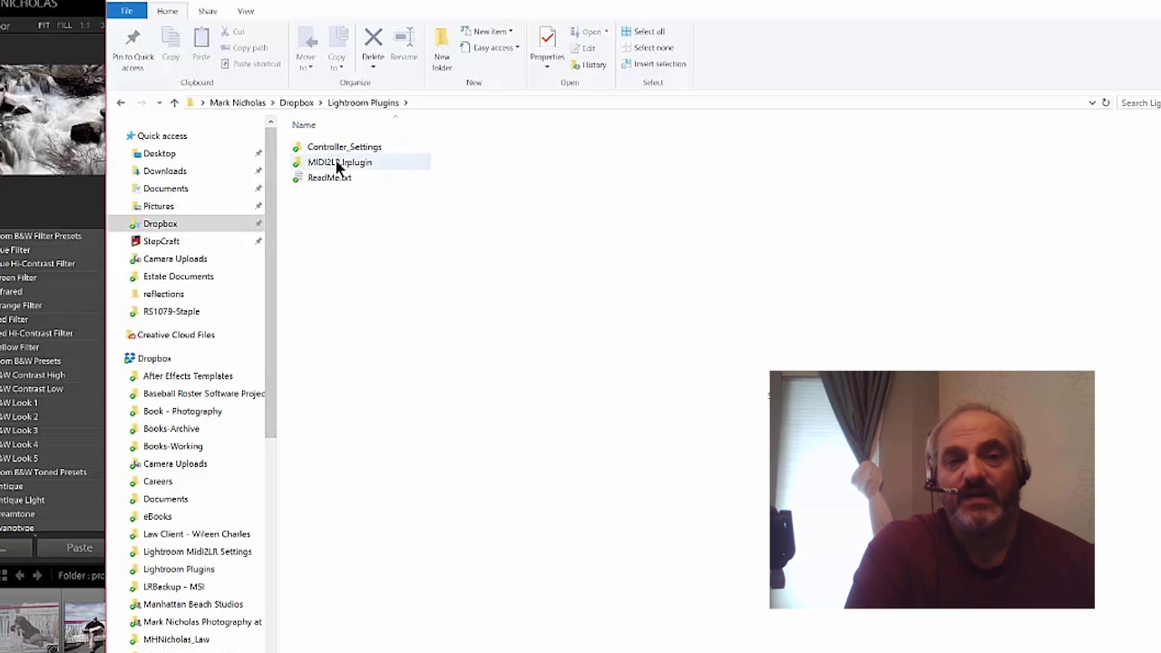
mouse_move(337, 166)
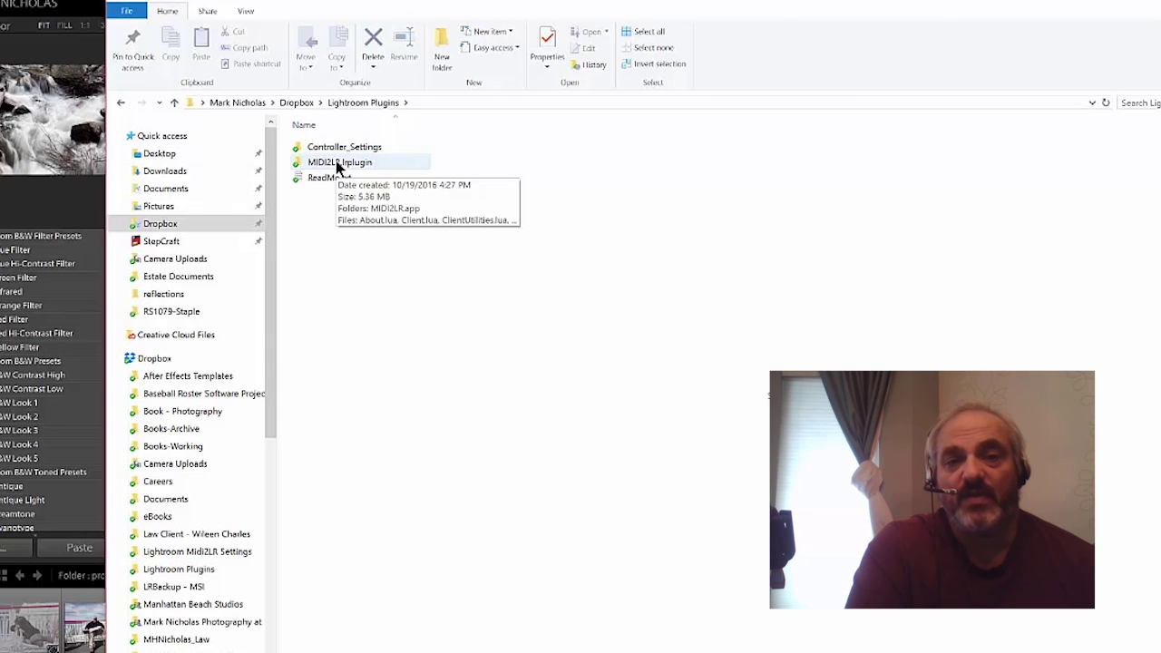
double_click(346, 151)
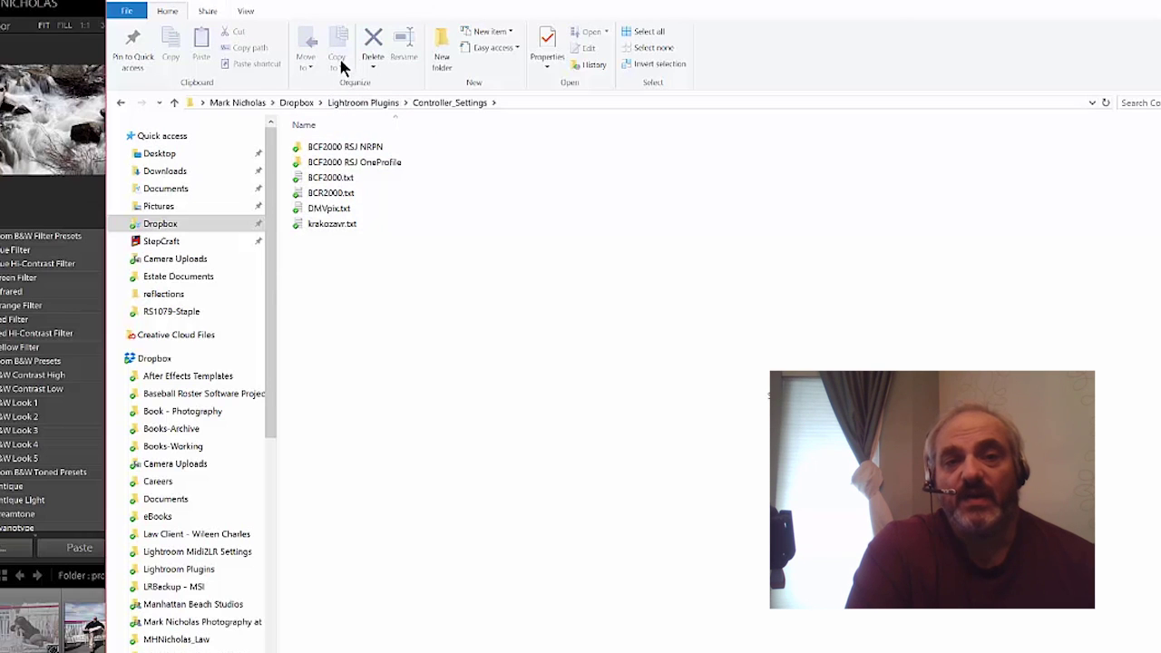
Check the Lightroom Midi2LR Settings folder in Dropbox, then return to the Dropbox folder
click(362, 101)
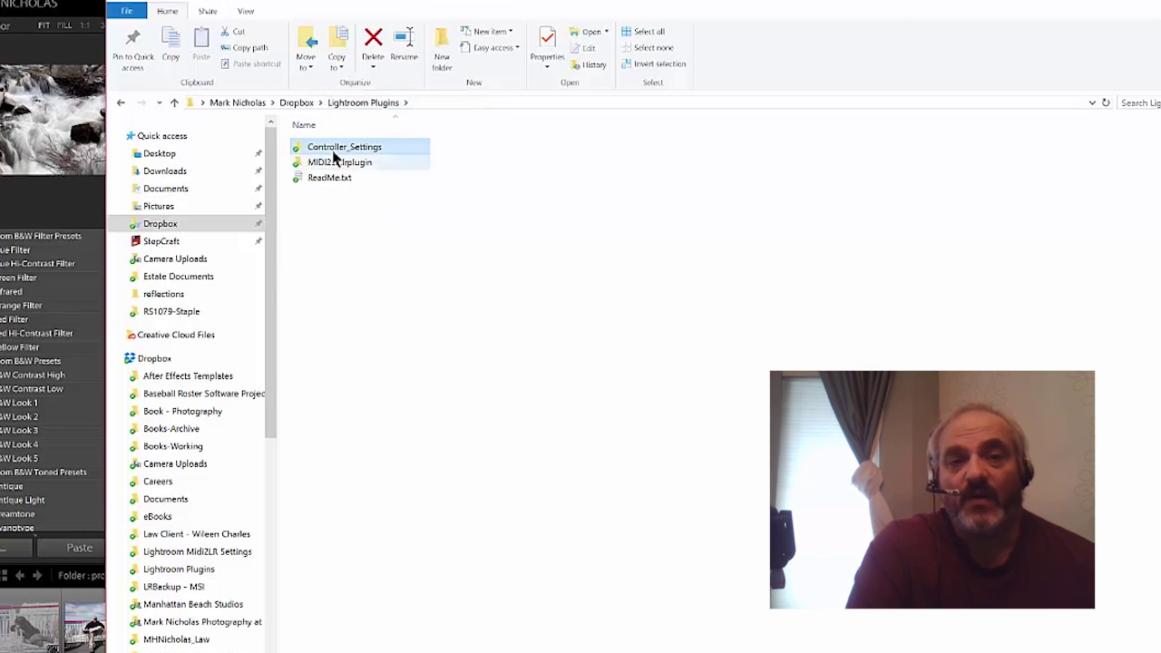
click(298, 102)
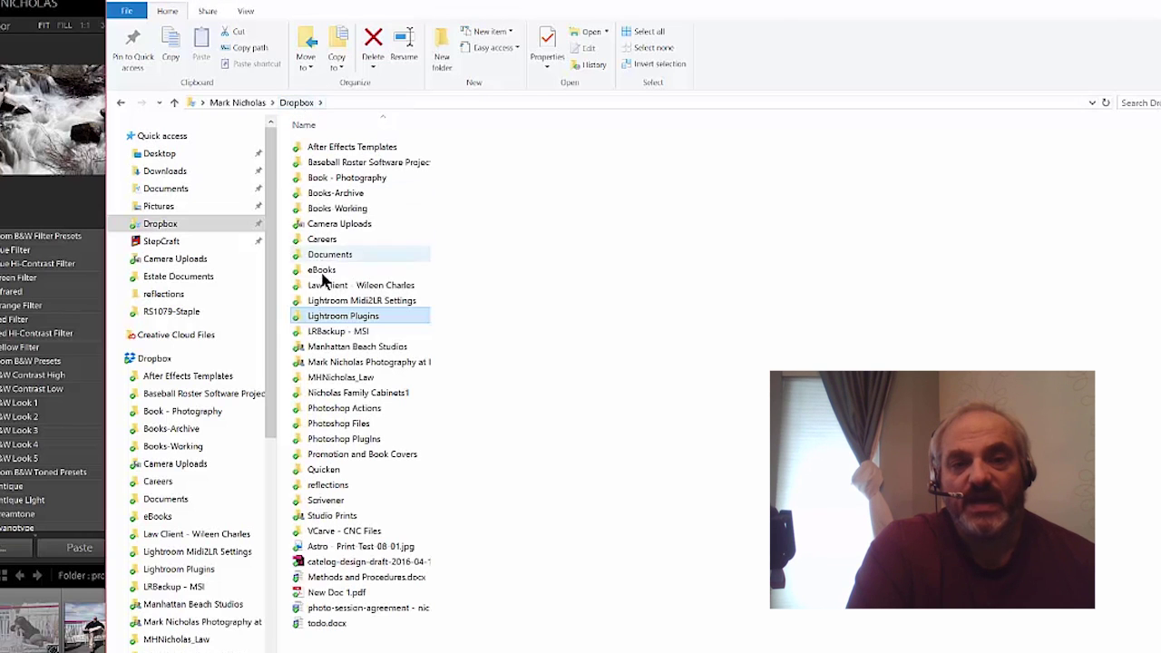
click(329, 302)
double_click(329, 302)
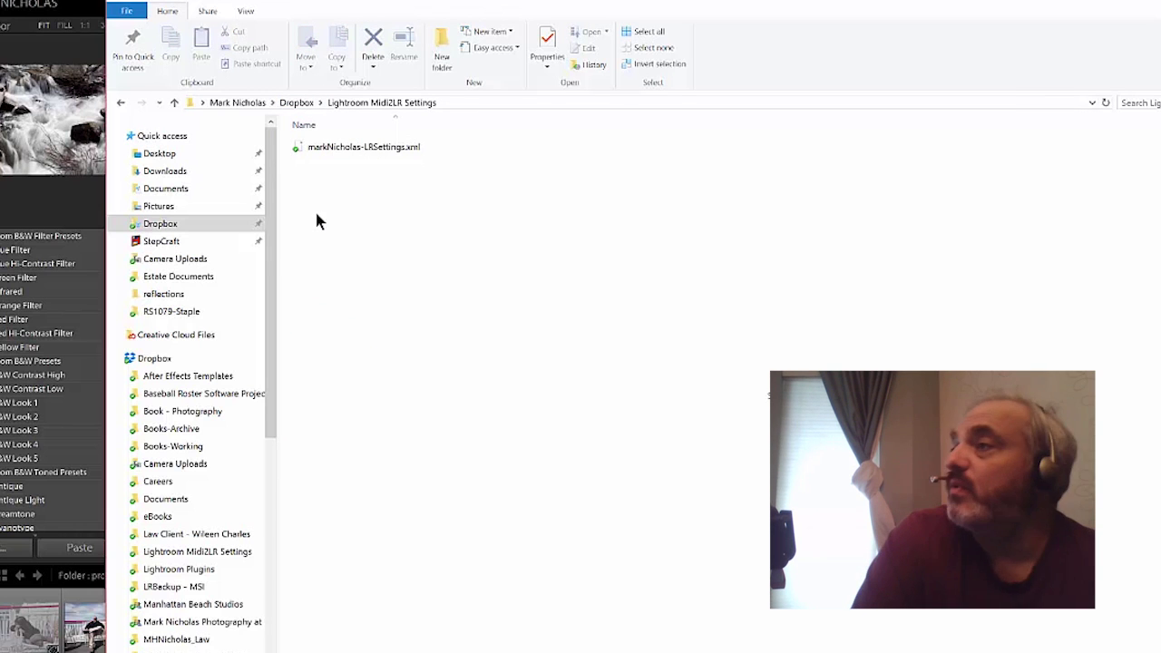
click(302, 102)
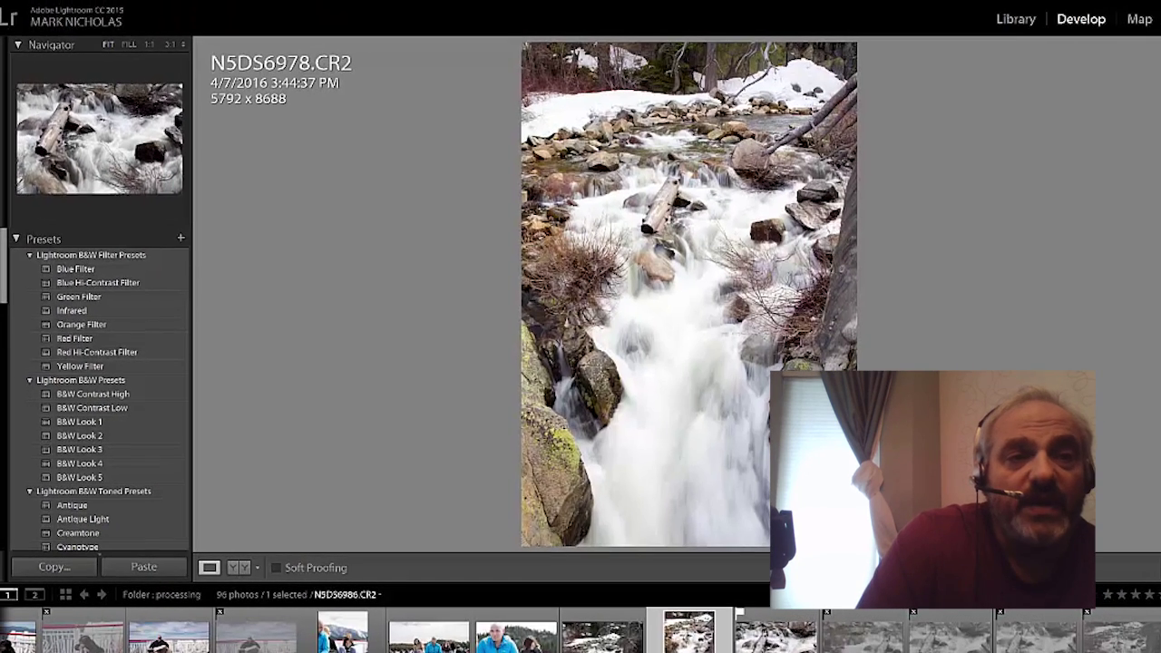
key(alt+f)
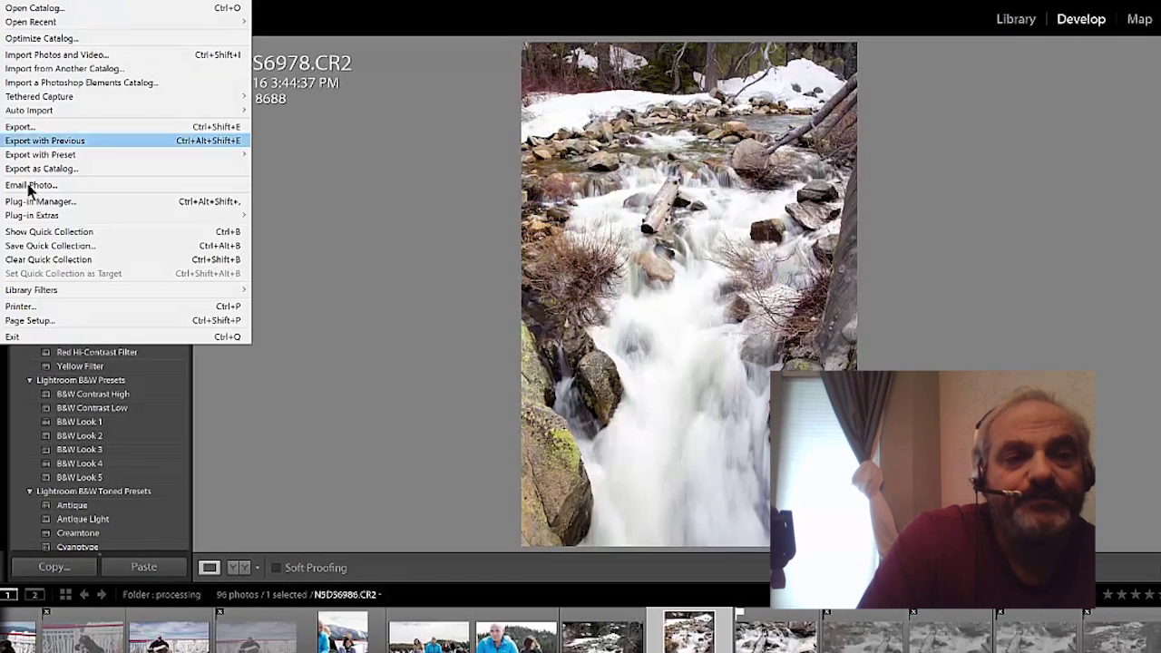
click(66, 205)
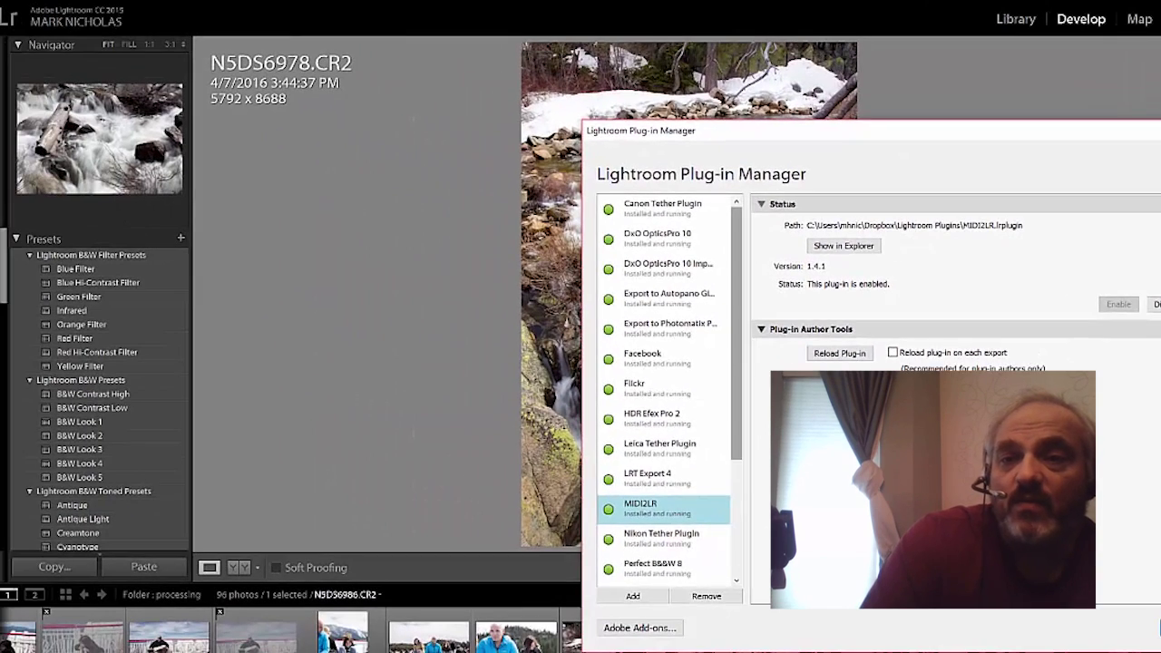
key(Return)
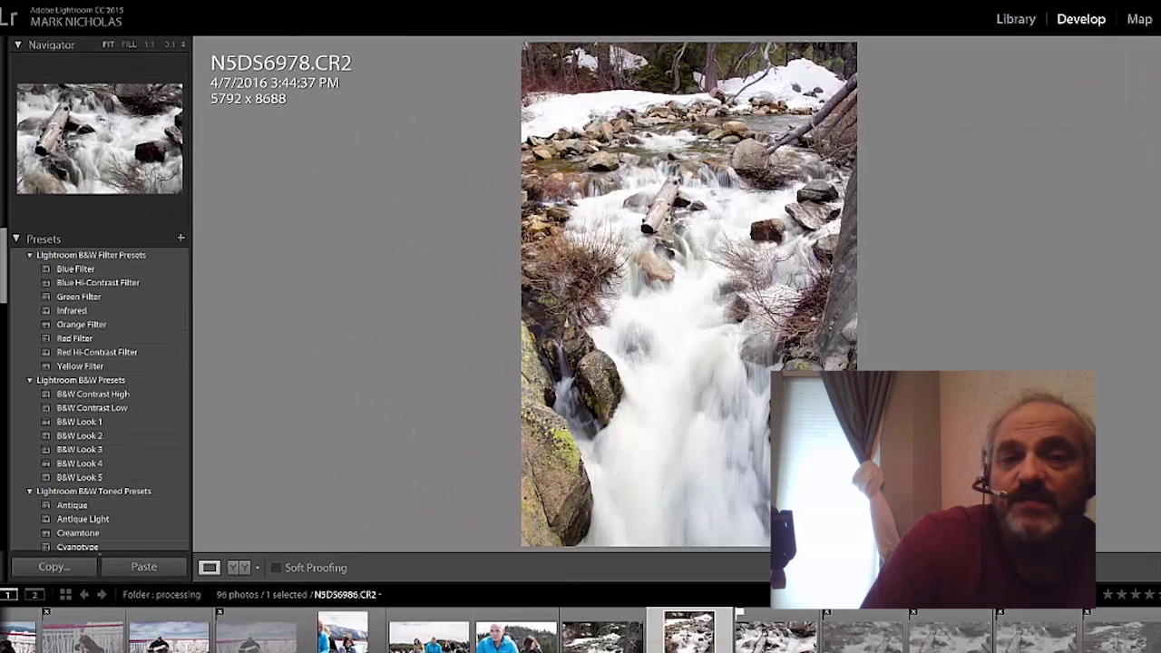
Open MIDI2LR Options from File > Plug-in Extras and load the saved settings XML
click(9, 7)
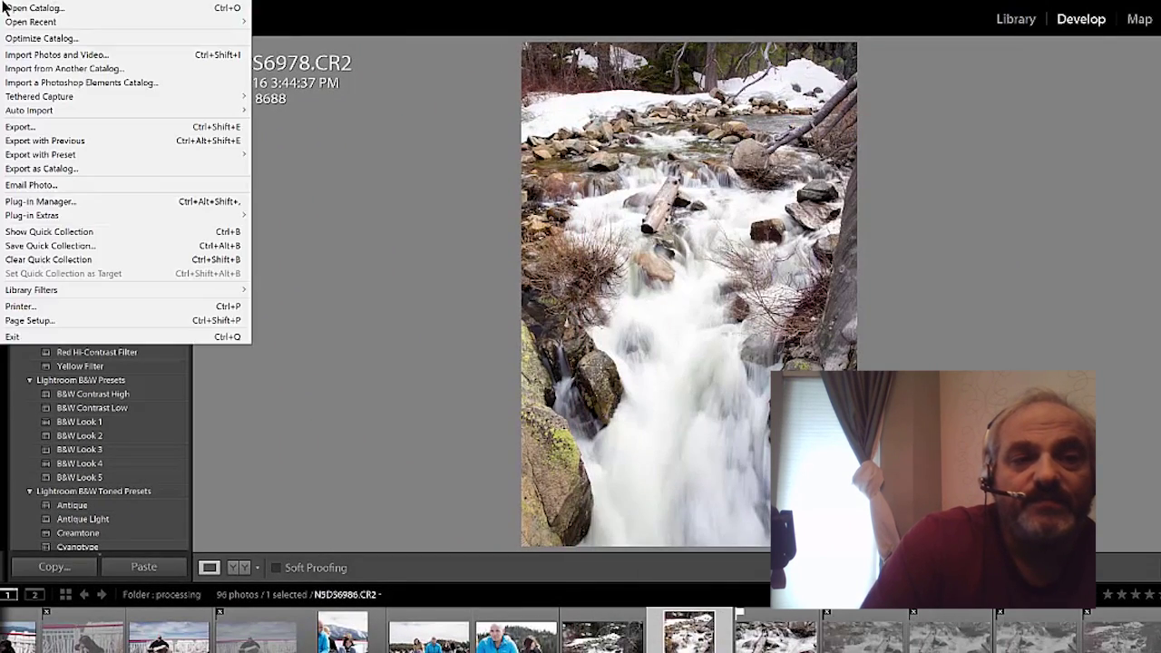
mouse_move(58, 216)
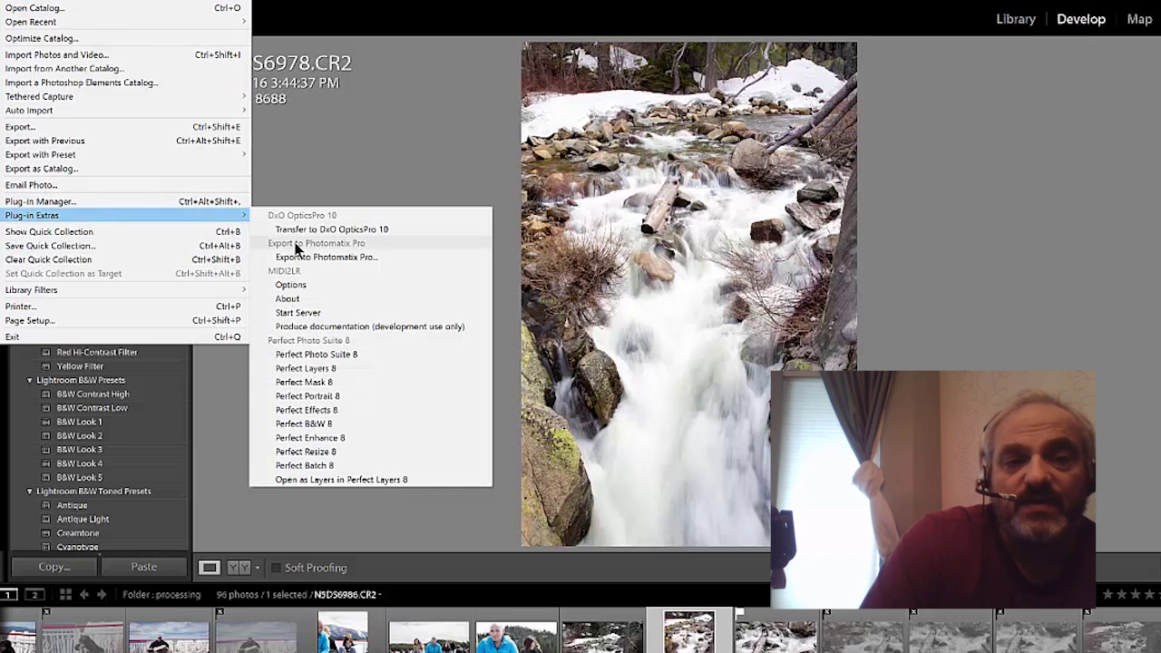
click(341, 289)
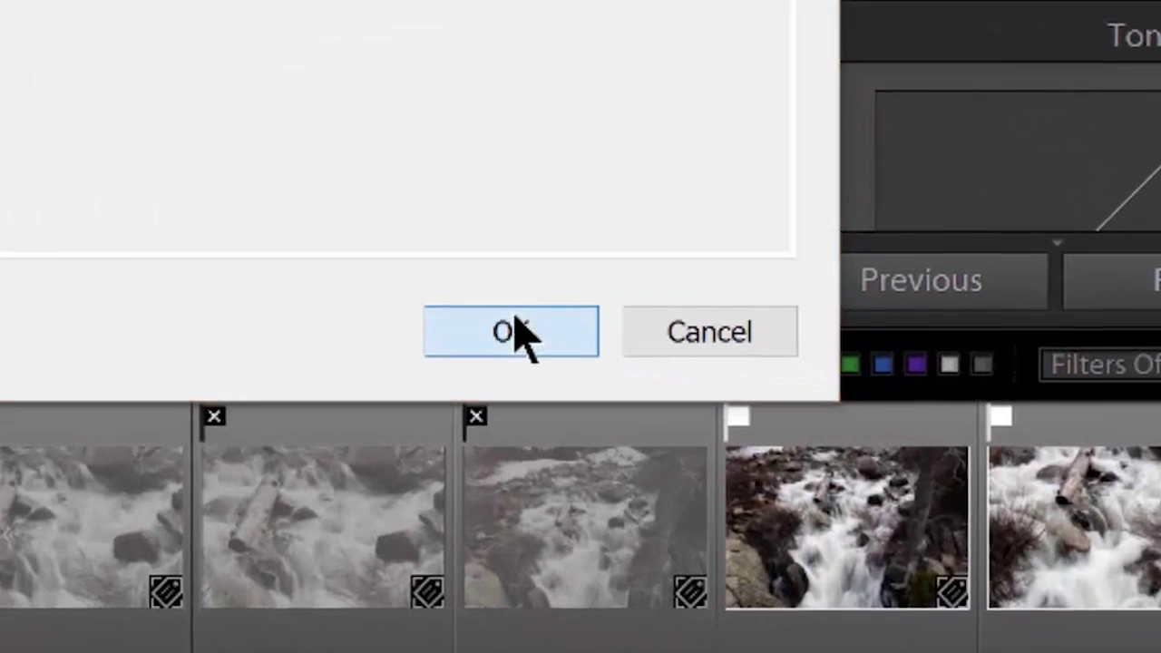
click(514, 332)
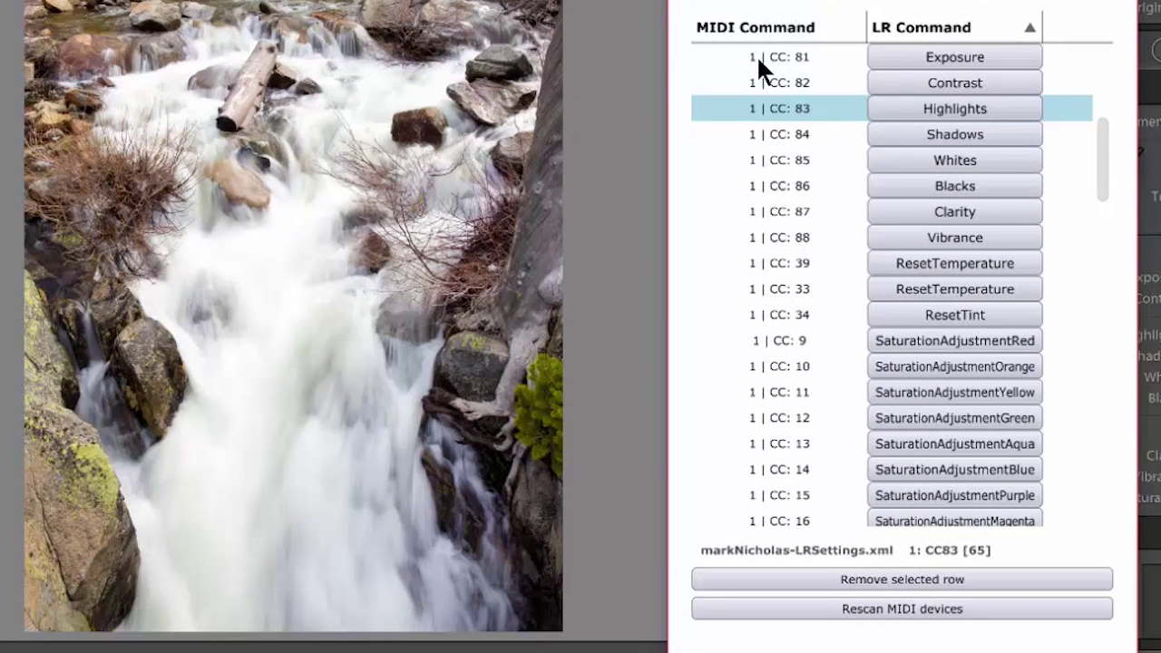
key(F10)
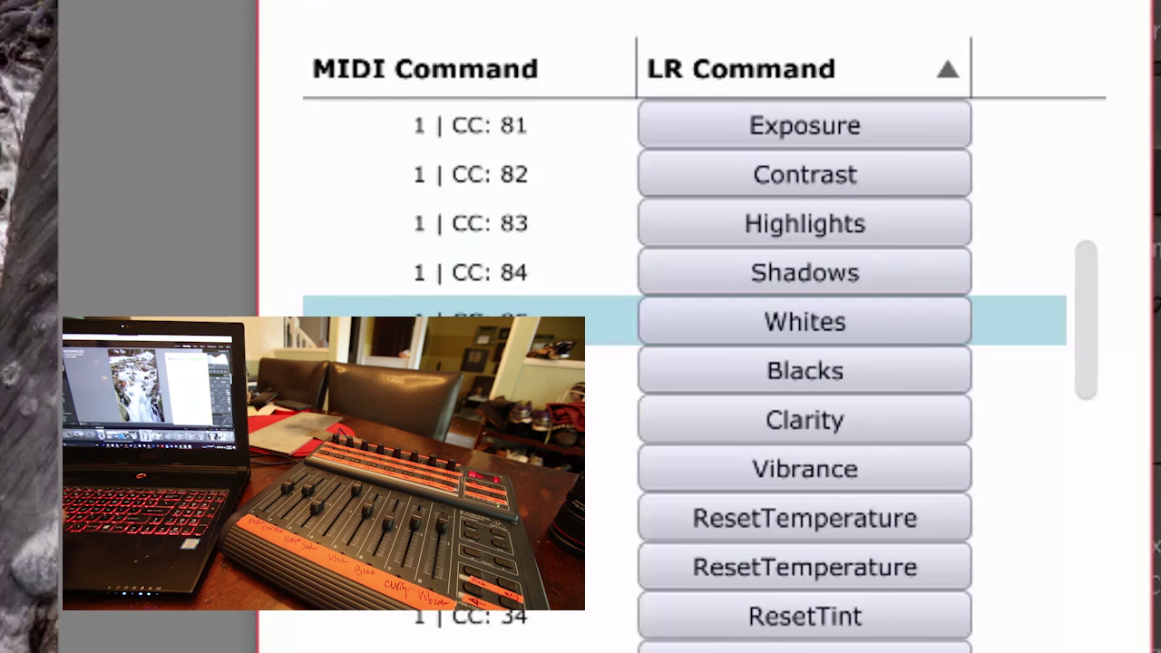
click(786, 372)
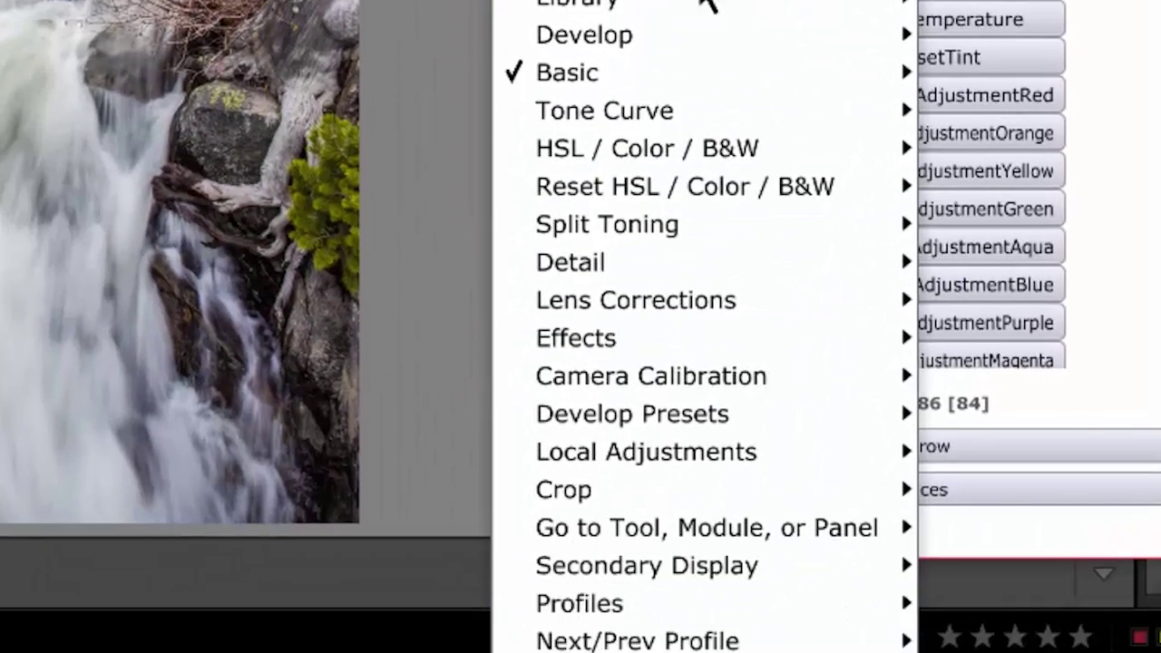
mouse_move(707, 98)
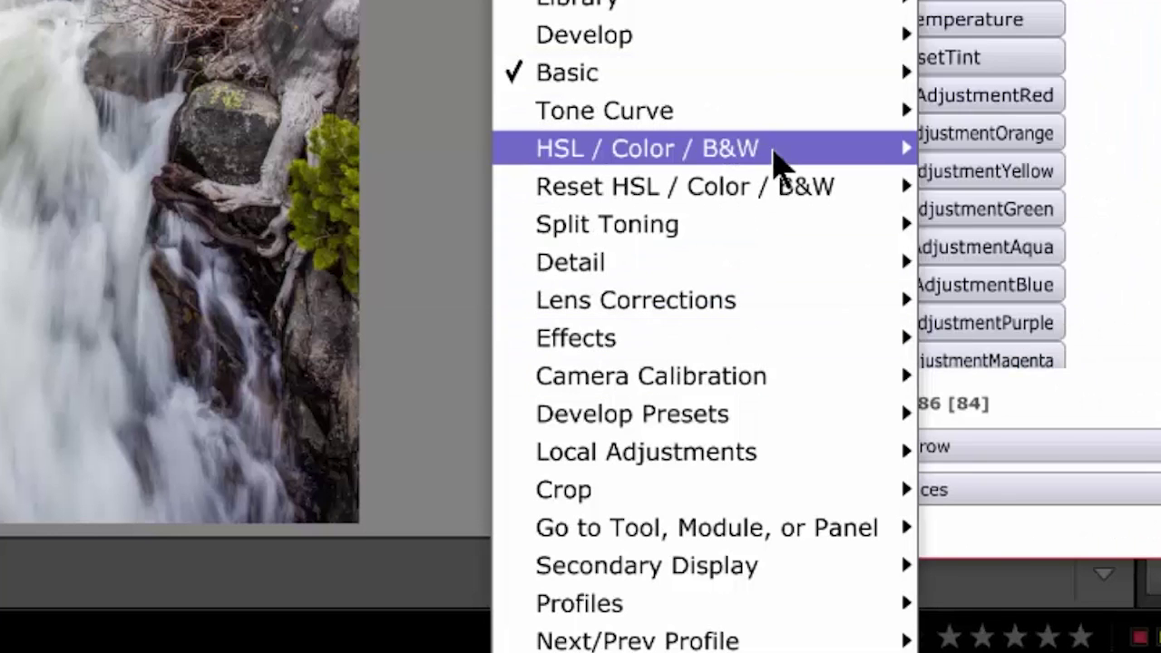
mouse_move(717, 13)
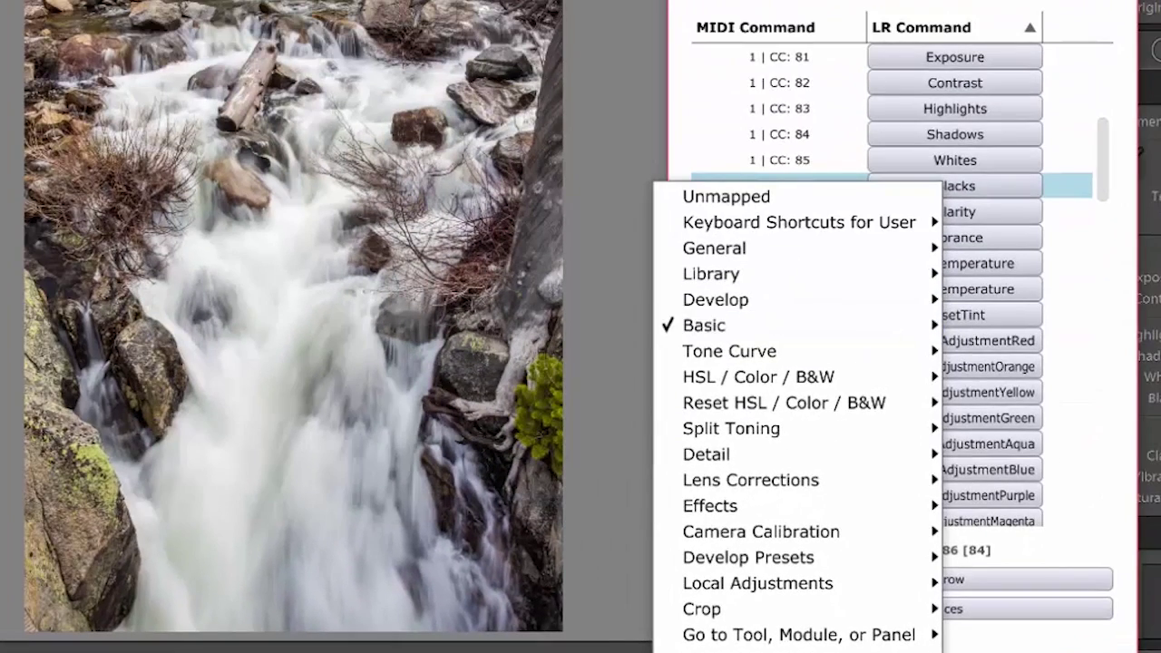
key(Escape)
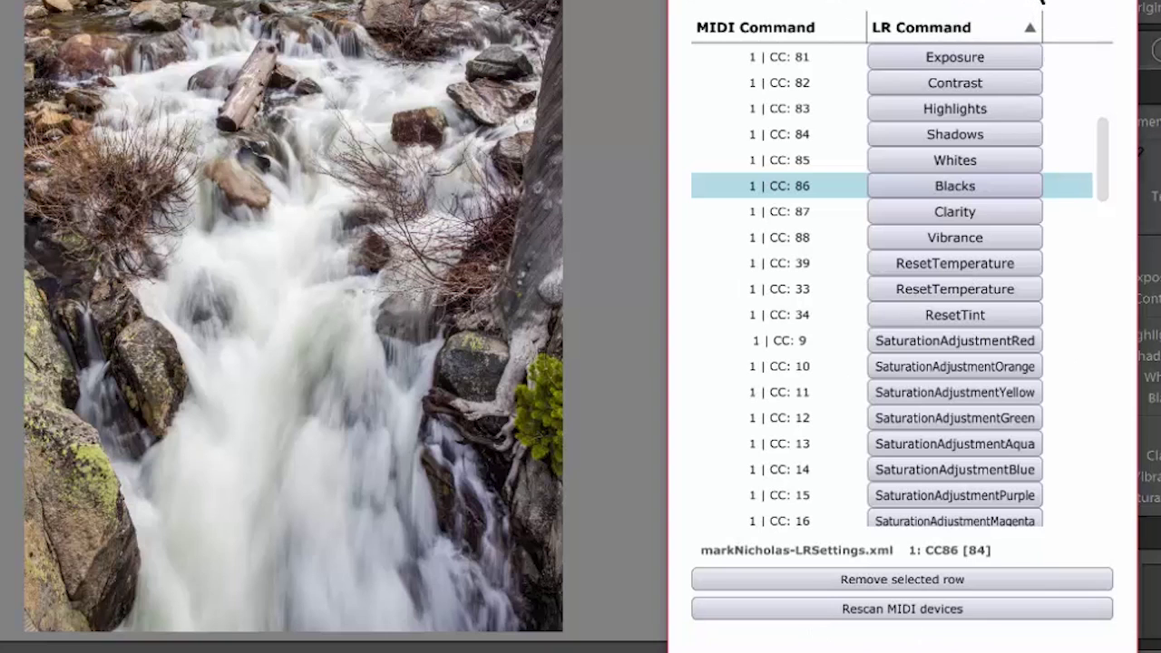
click(1042, 2)
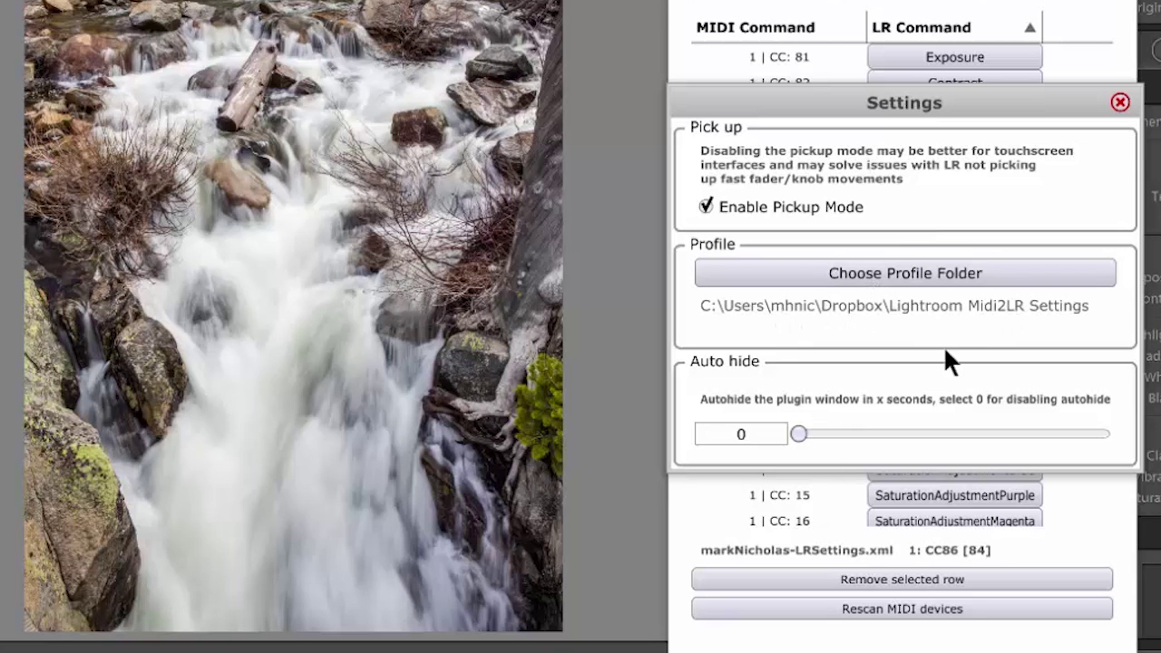
click(1121, 103)
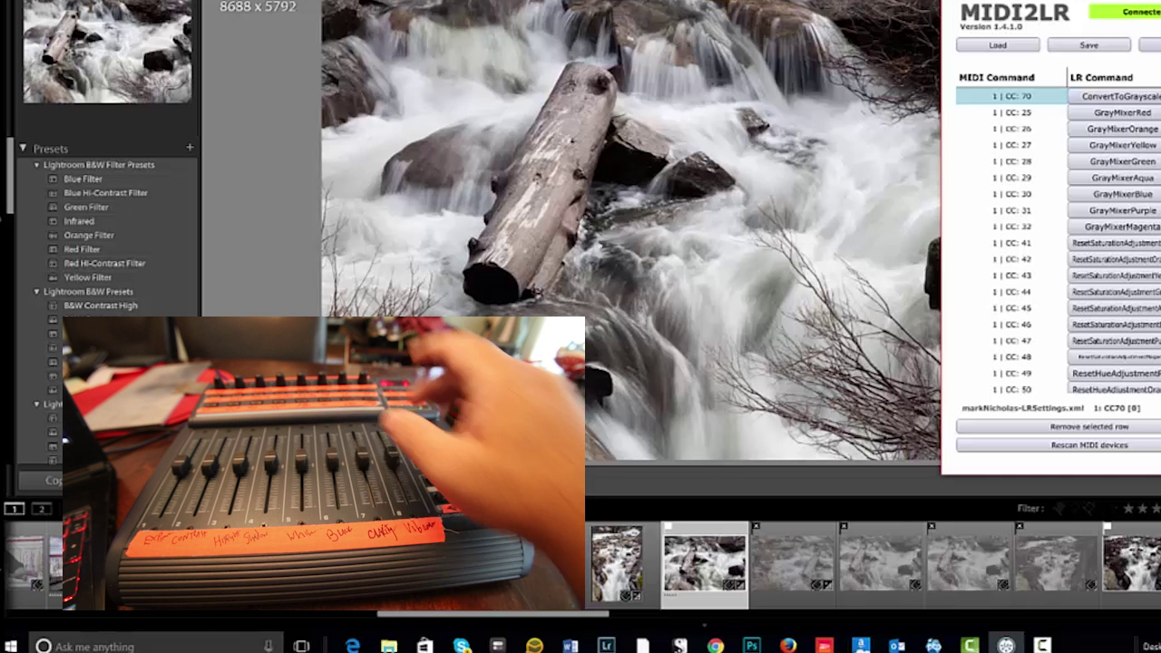
Convert the fallen-log waterfall photo to black and white with the grayscale button
key(v)
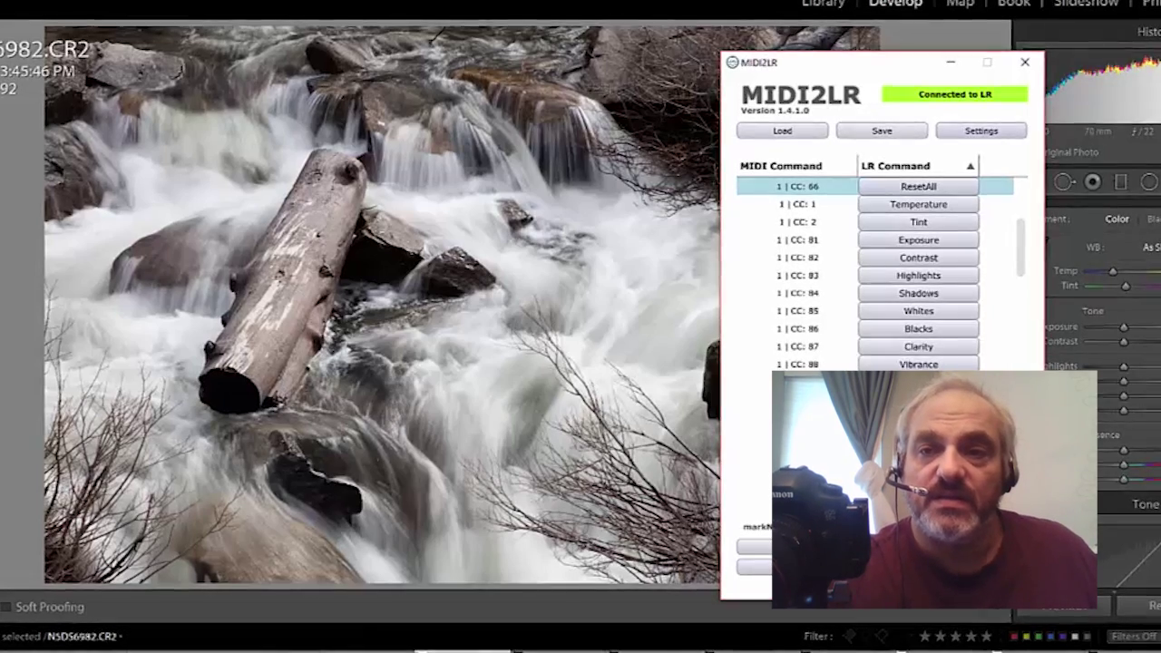
Minimize the MIDI2LR window and advance to the next photo, N5DS6984.CR2
click(950, 58)
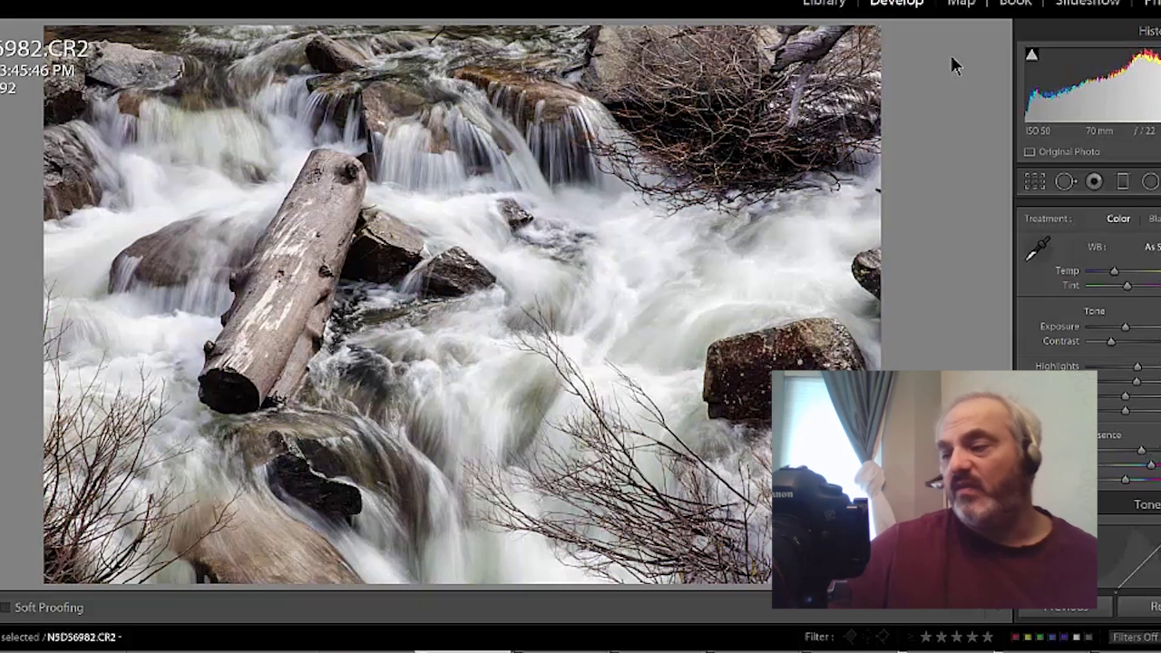
key(Right)
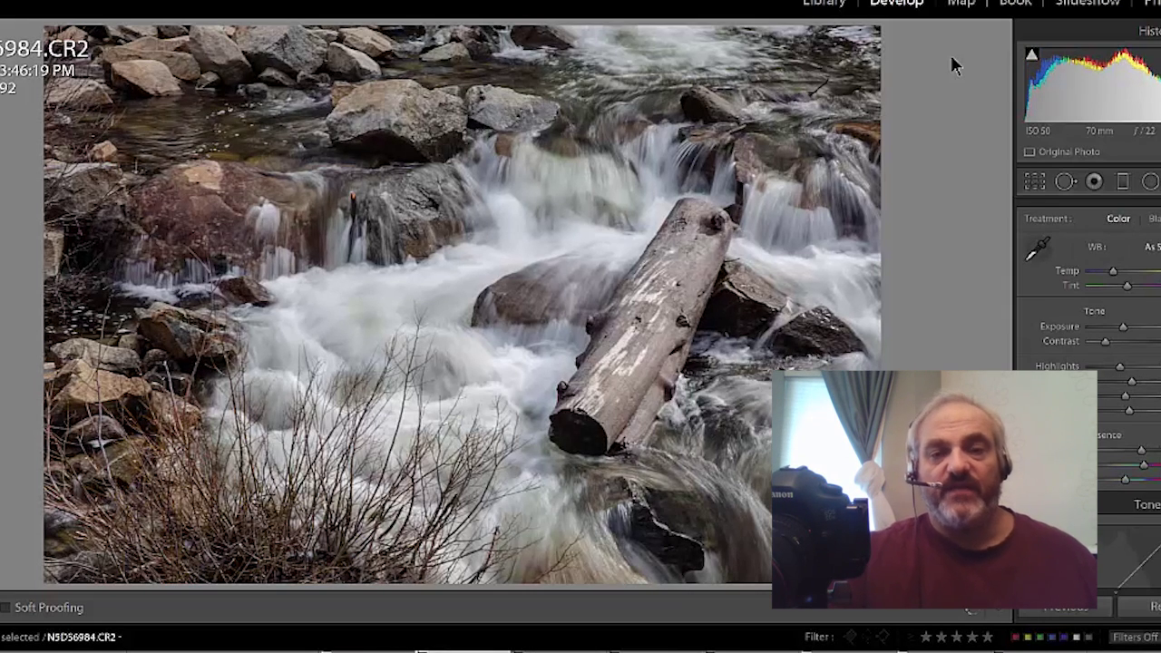
Flip between photos 6983 and 6984, advance to N5D56985.CR2, and warm its temperature
key(Left)
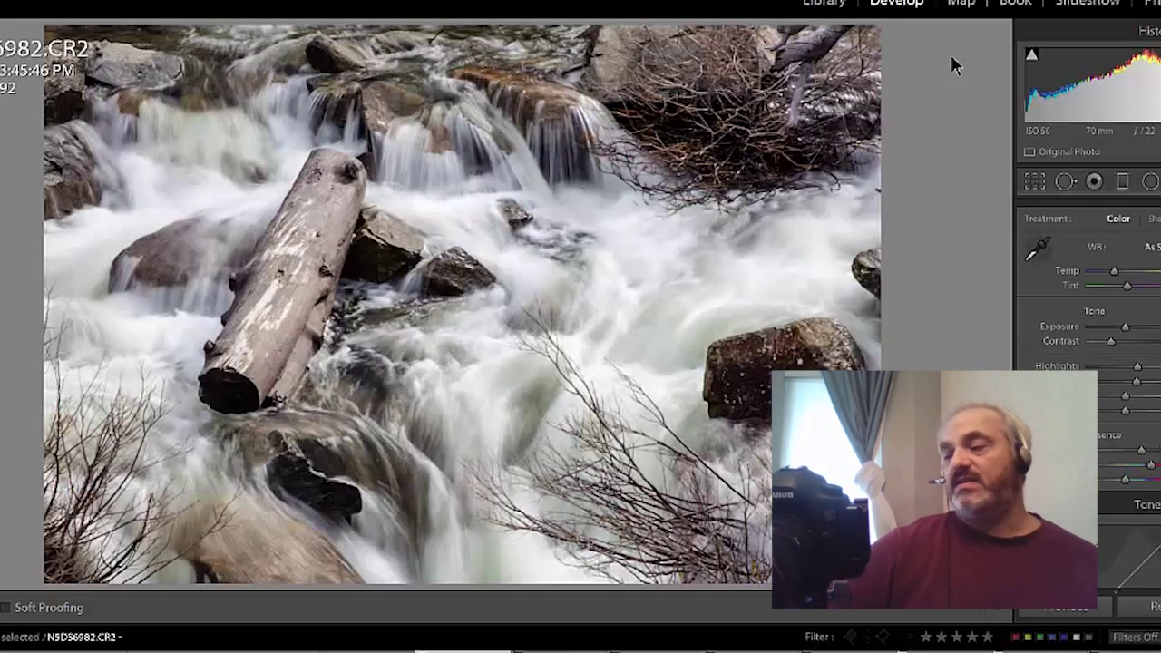
key(Right)
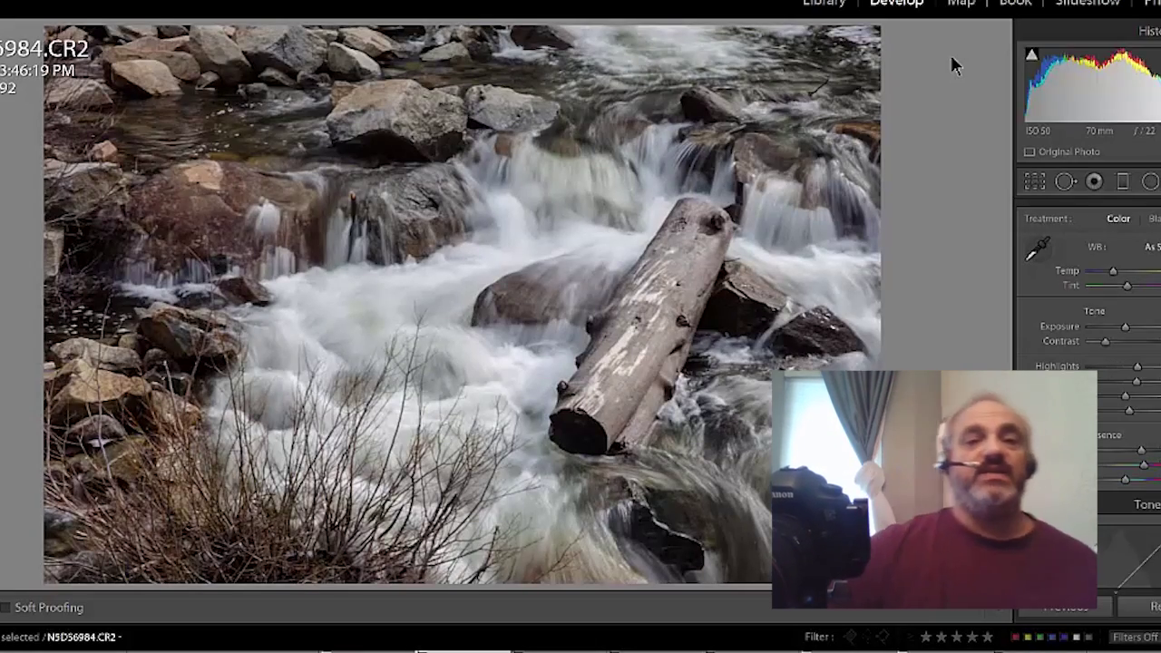
key(Right)
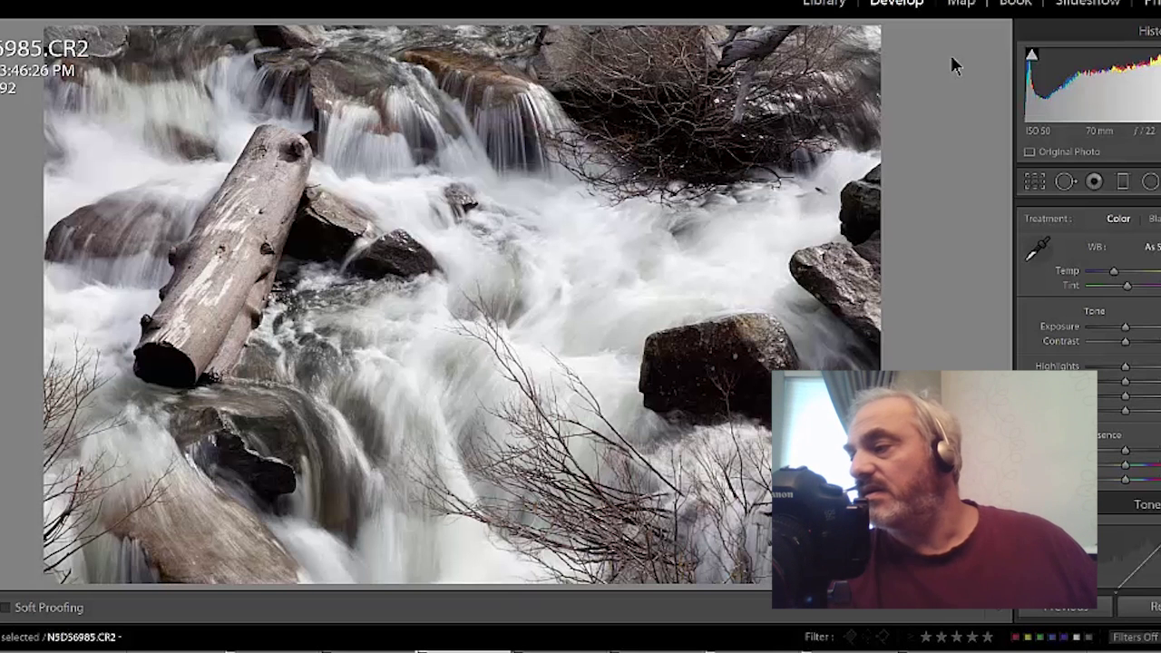
key(plus)
key(plus)
key(plus)
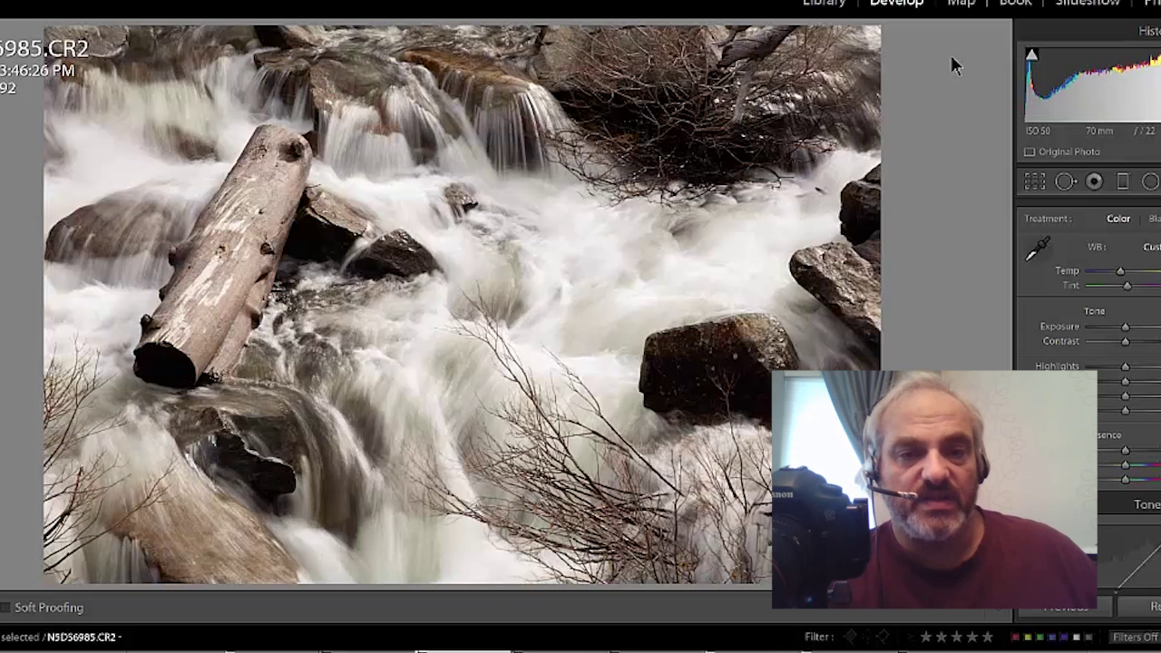
Cool the temperature slightly and darken the post-crop vignette on N5D56985.CR2
key(minus)
key(minus)
key(minus)
key(minus)
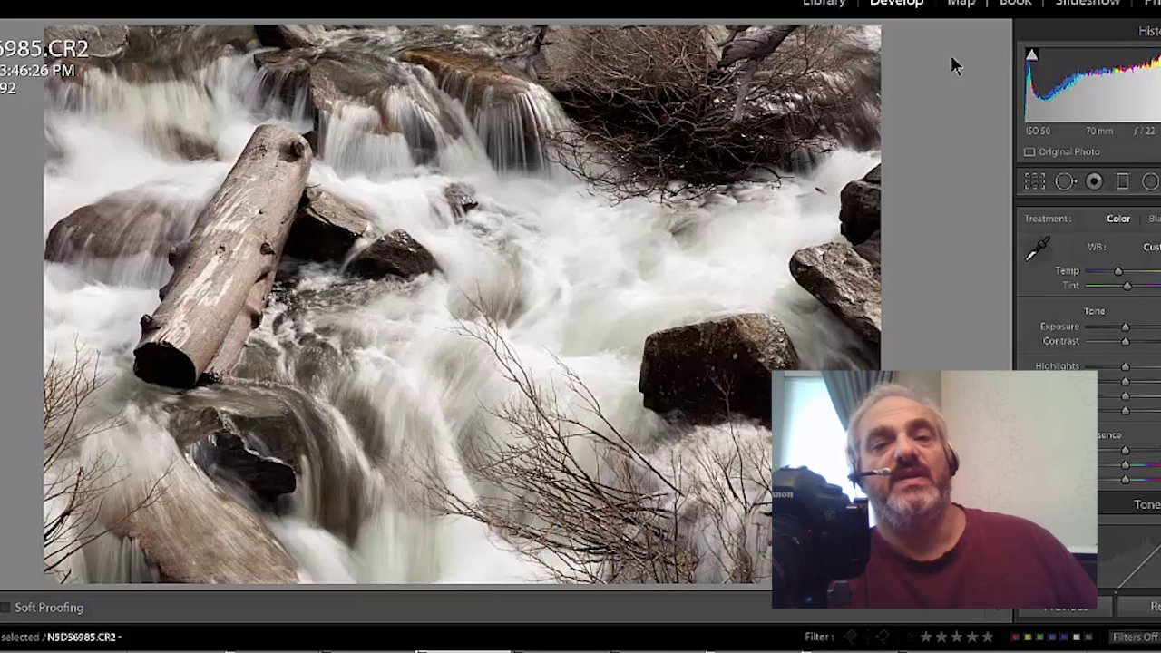
key(ctrl+7)
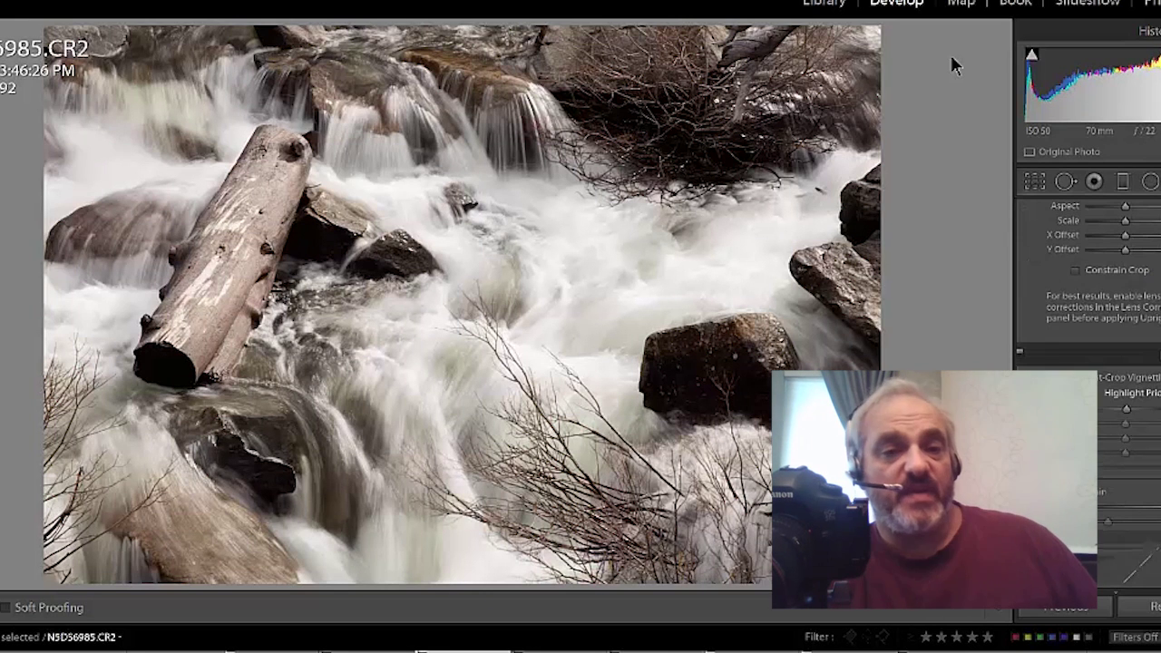
key(minus)
key(equal)
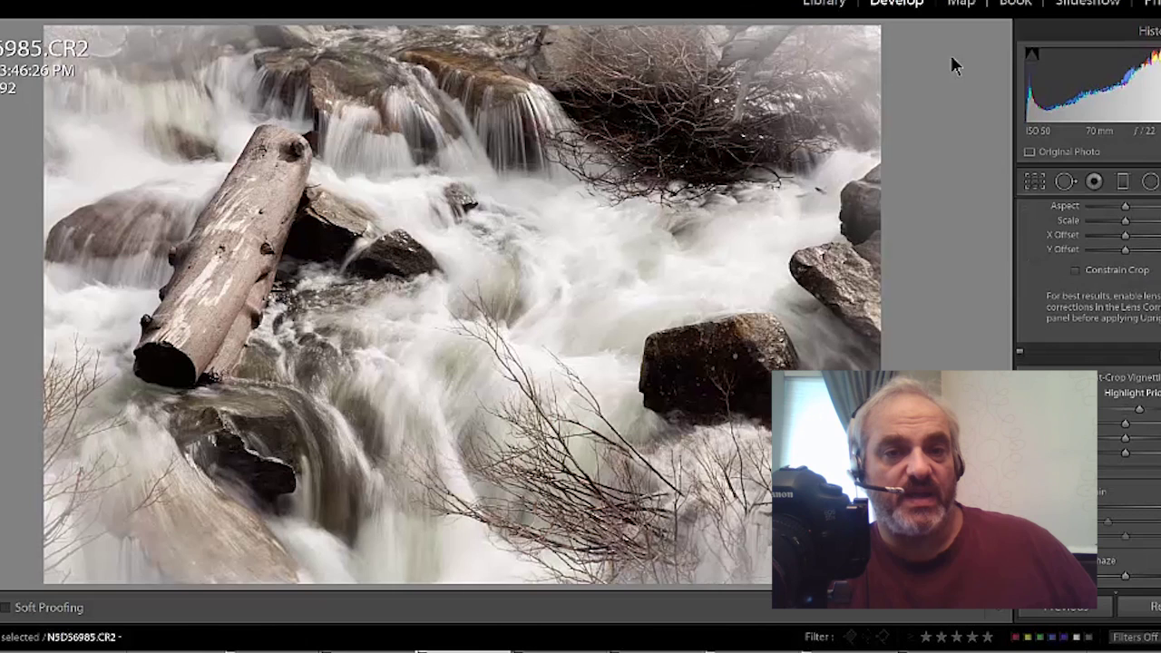
key(minus)
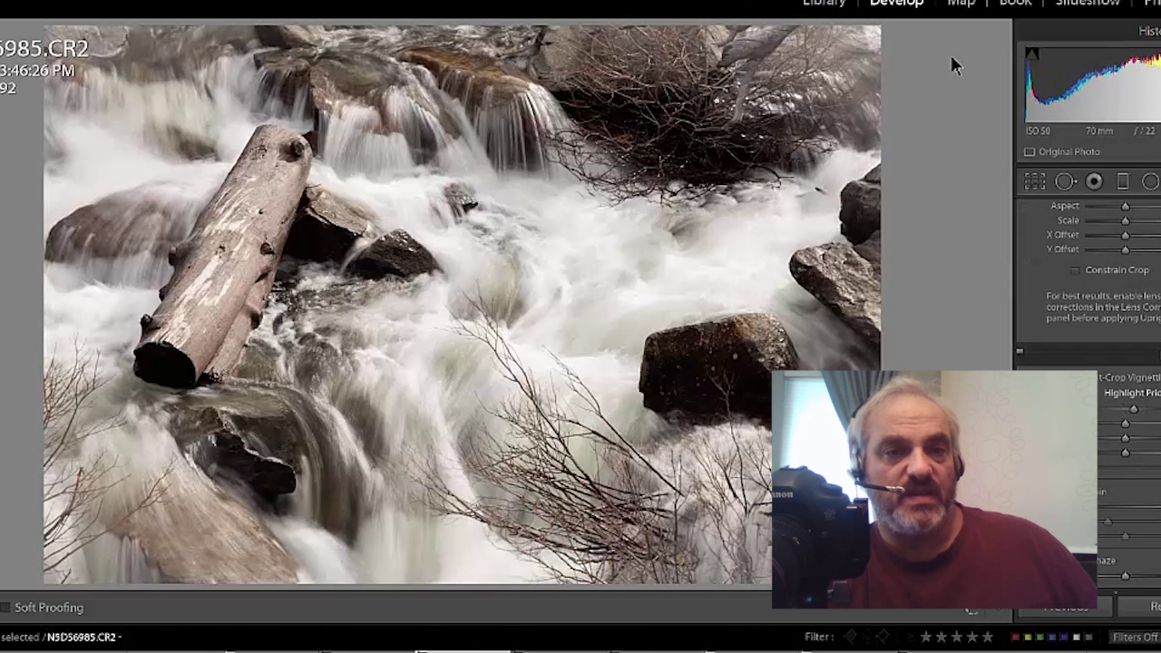
key(minus)
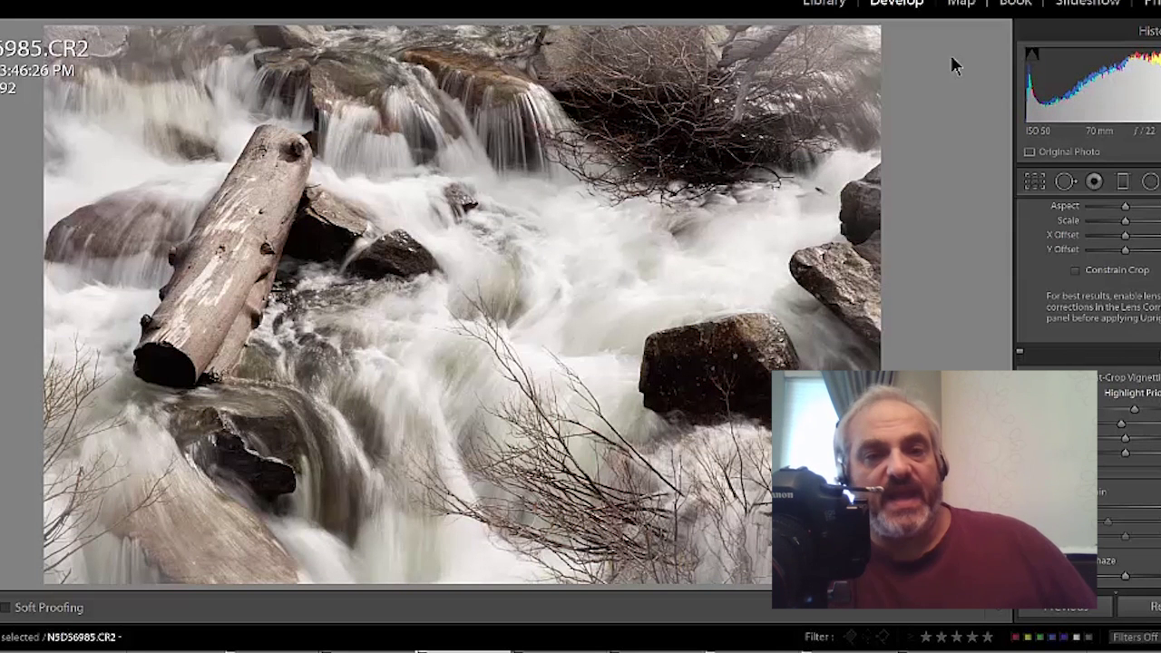
Add dehaze, then ease it back slightly for a clearer look
key(equal)
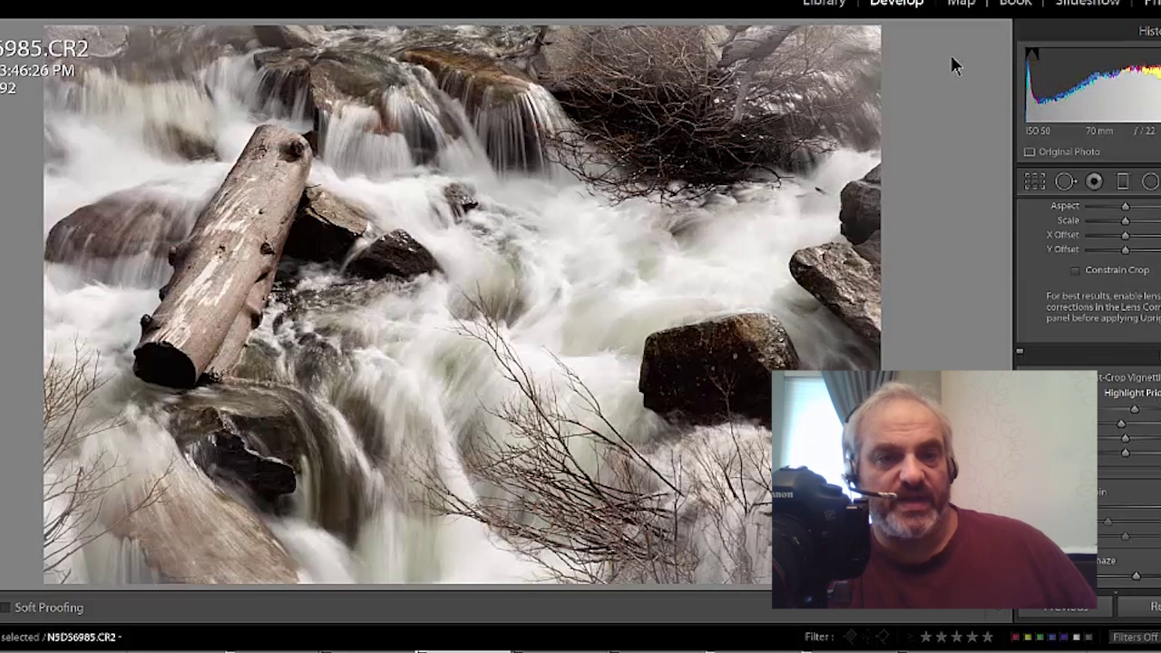
key(minus)
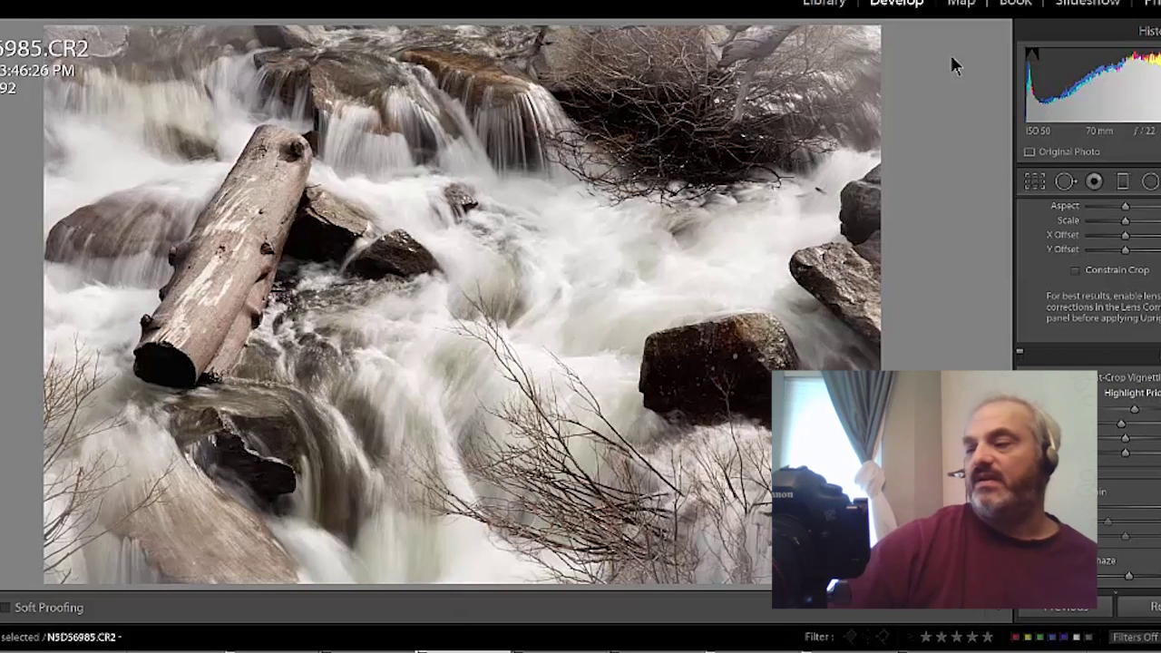
key(minus)
Reject N5D56986.CR2, then step through 6987 and 6988, zooming in, to 6989
key(Right)
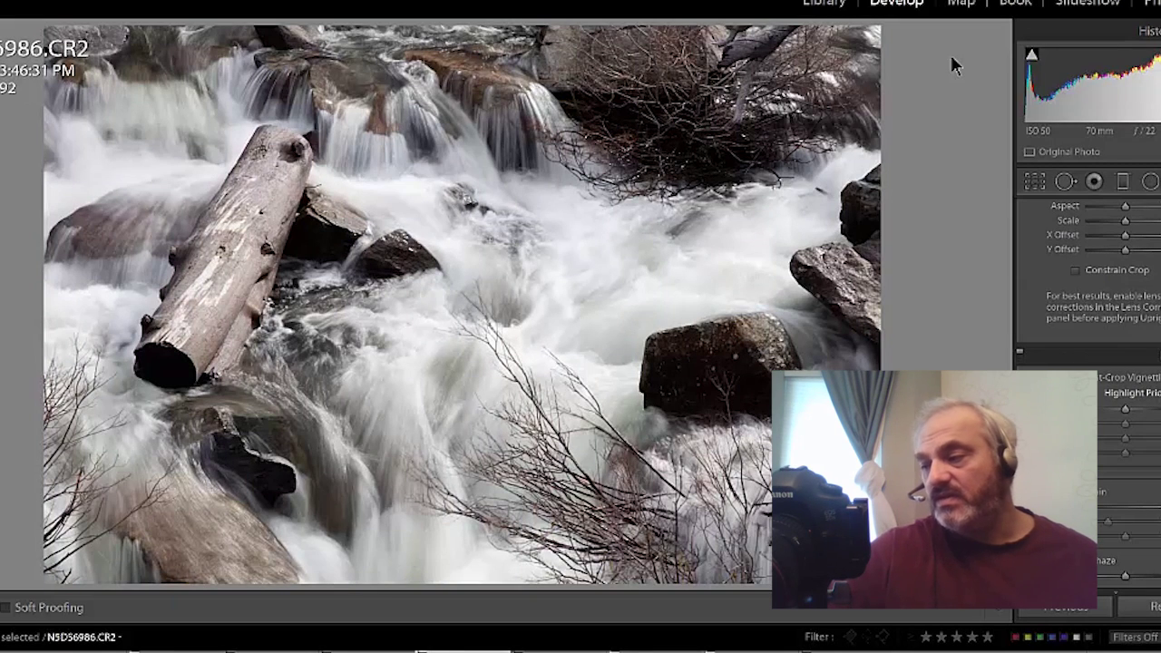
key(x)
key(Right)
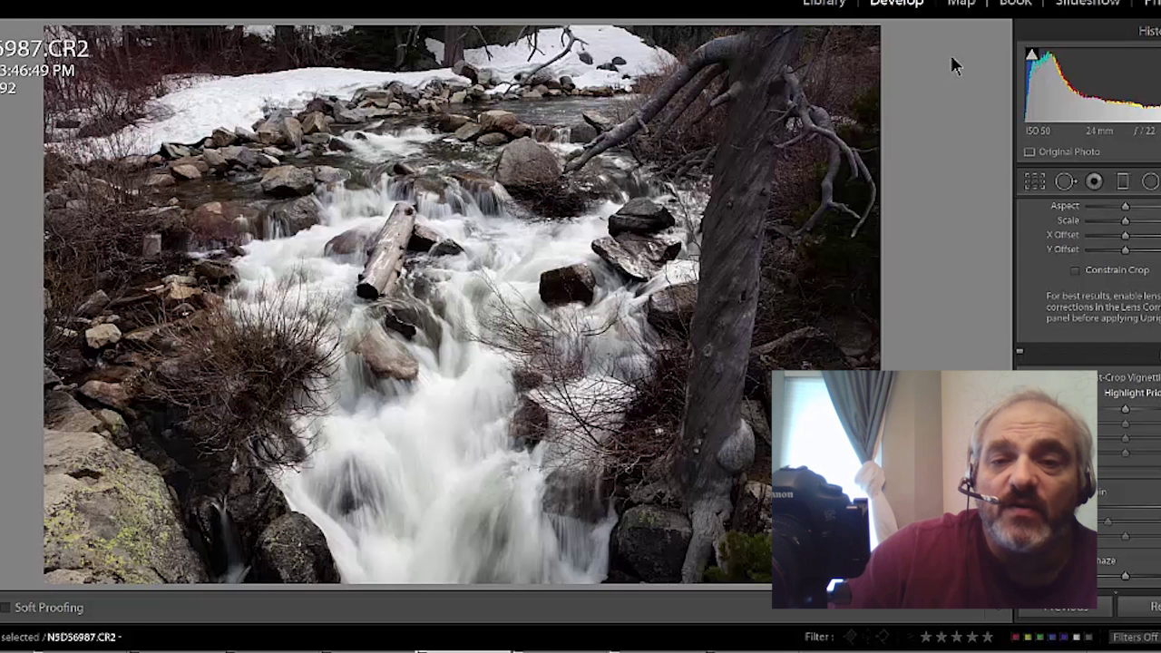
key(Right)
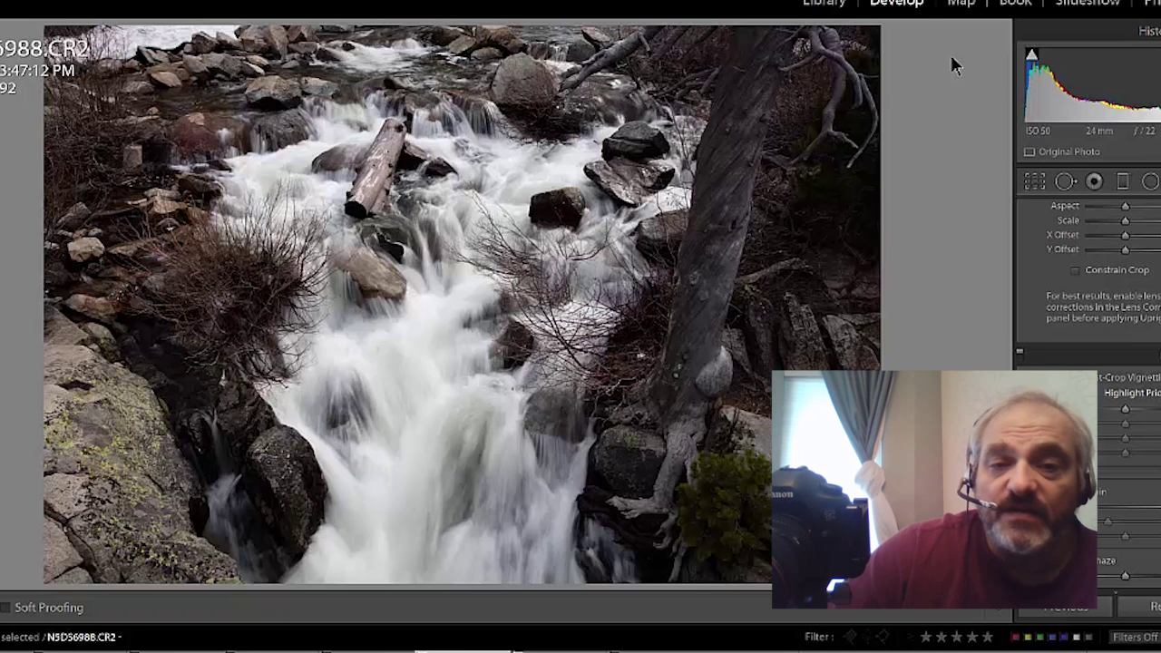
key(z)
key(Right)
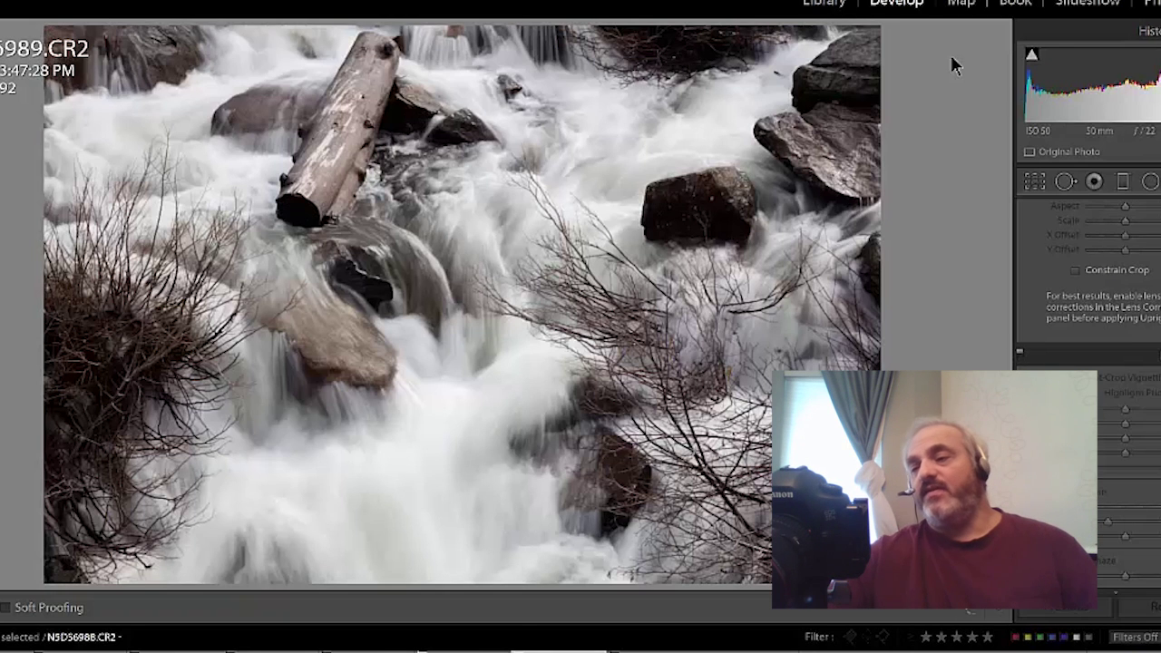